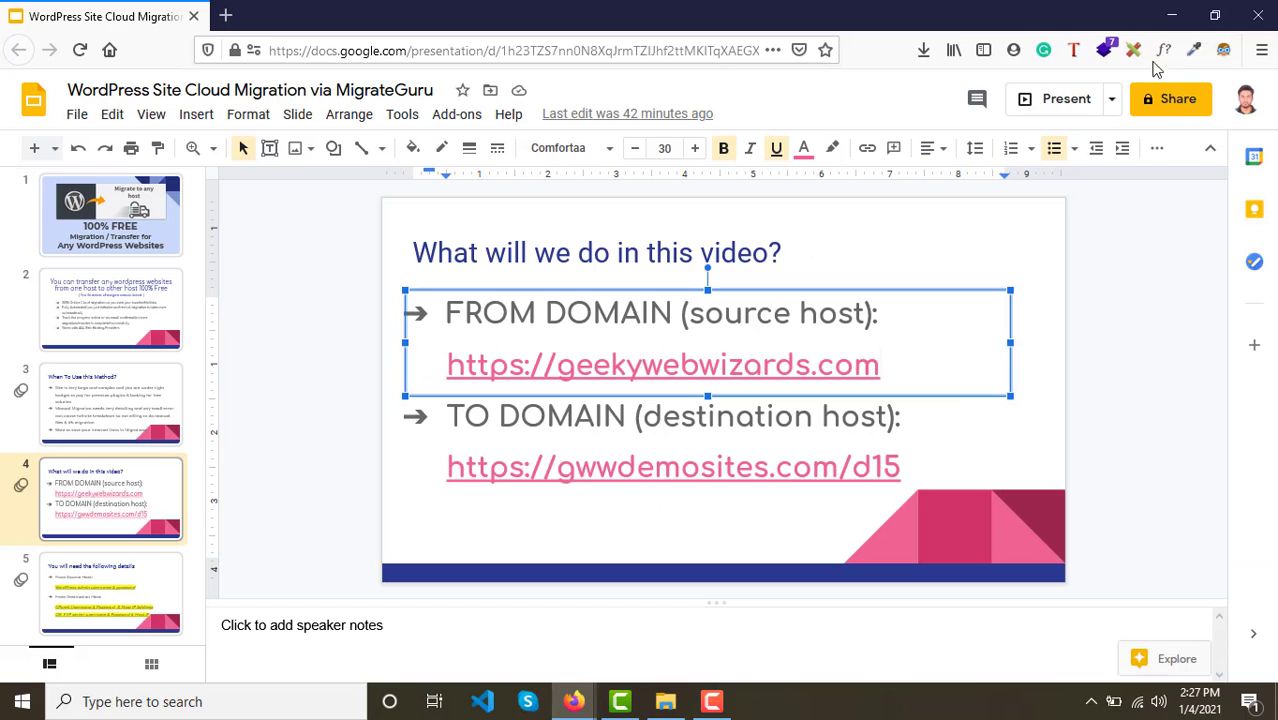
Minimize Google Slides to reveal the gwwdemosites.com/25 blog in Firefox
left_click(1170, 20)
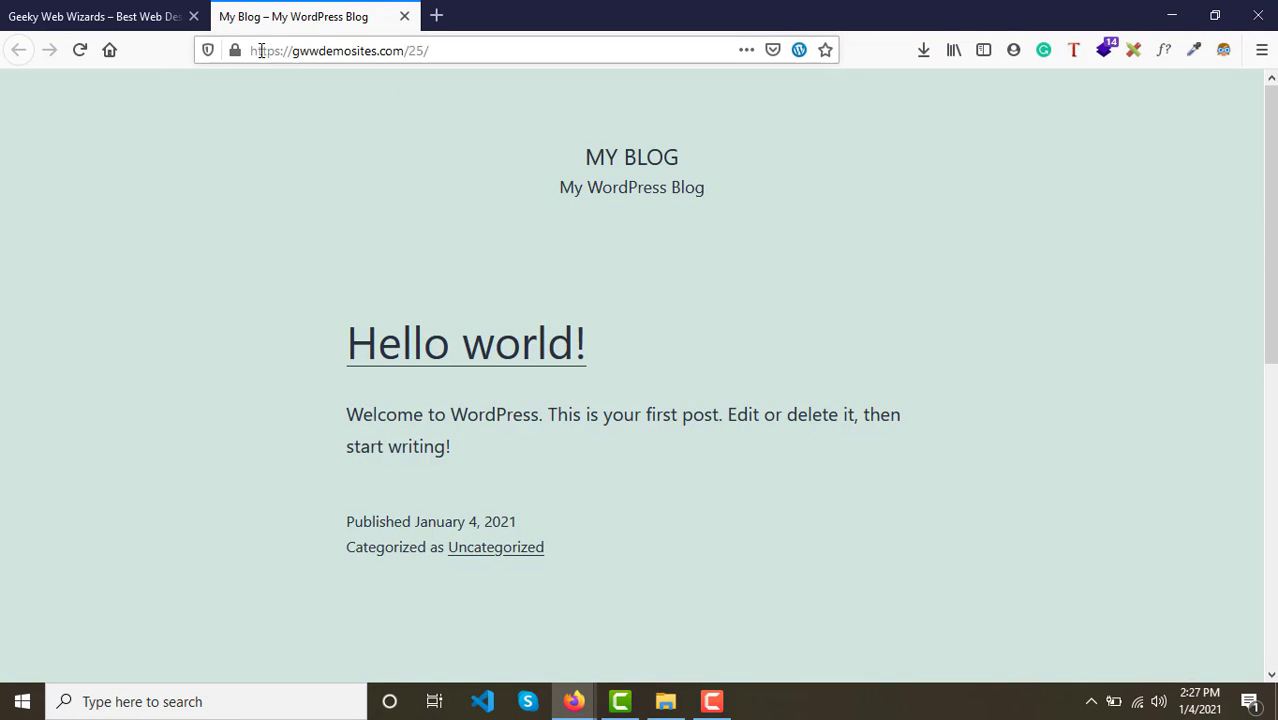
Scroll the destination blog, then inspect the source site geekywebwizards.com and its address
scroll(442, 251, "down", 2)
scroll(444, 251, "up", 2)
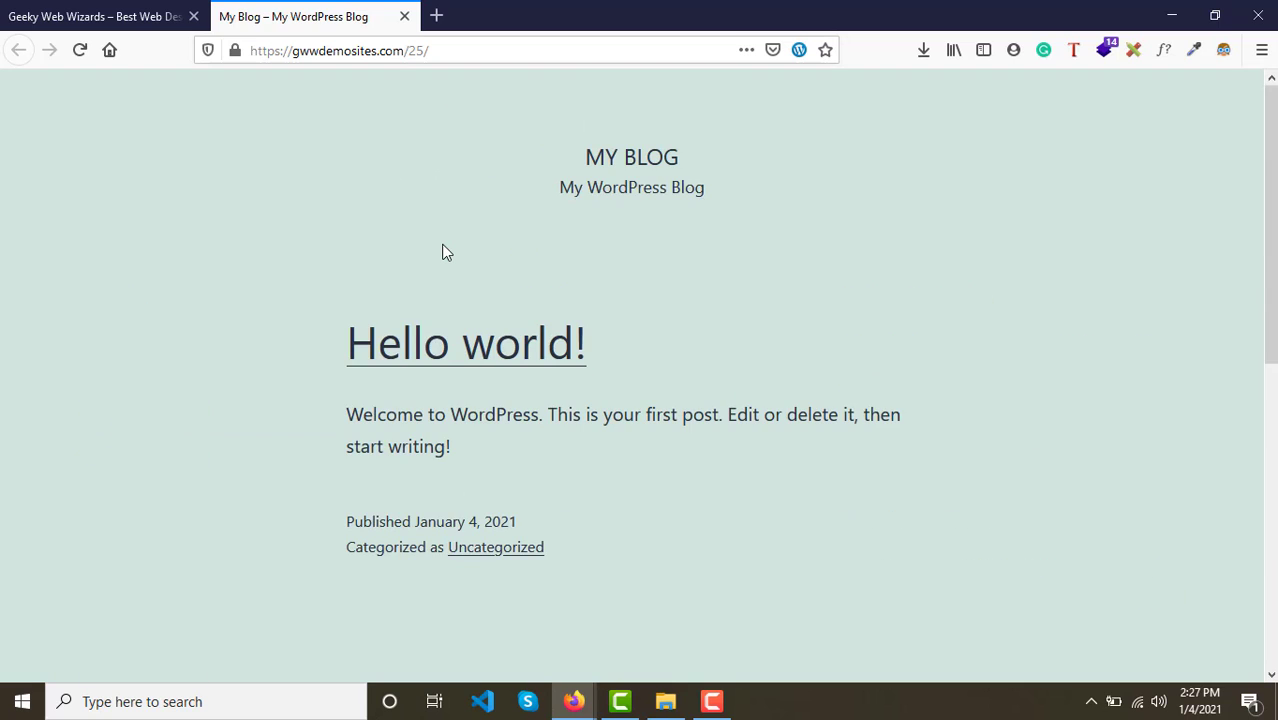
scroll(442, 251, "down", 5)
scroll(442, 251, "up", 5)
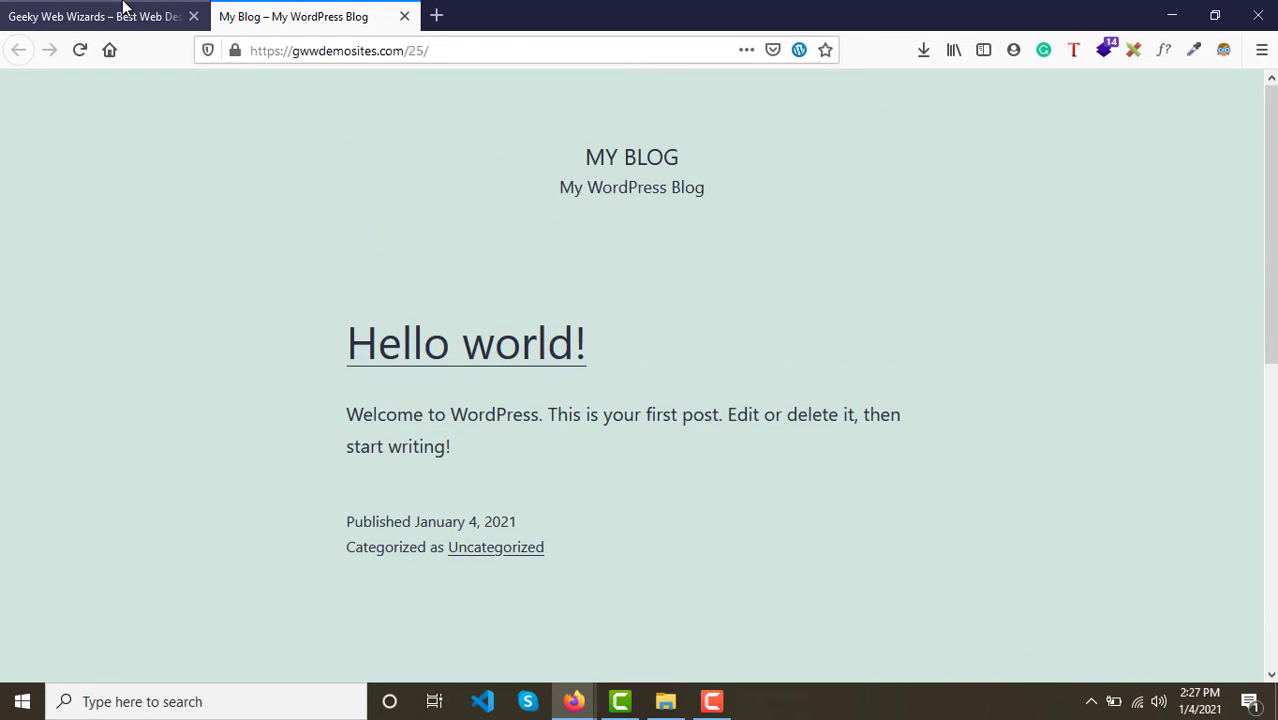
left_click(105, 12)
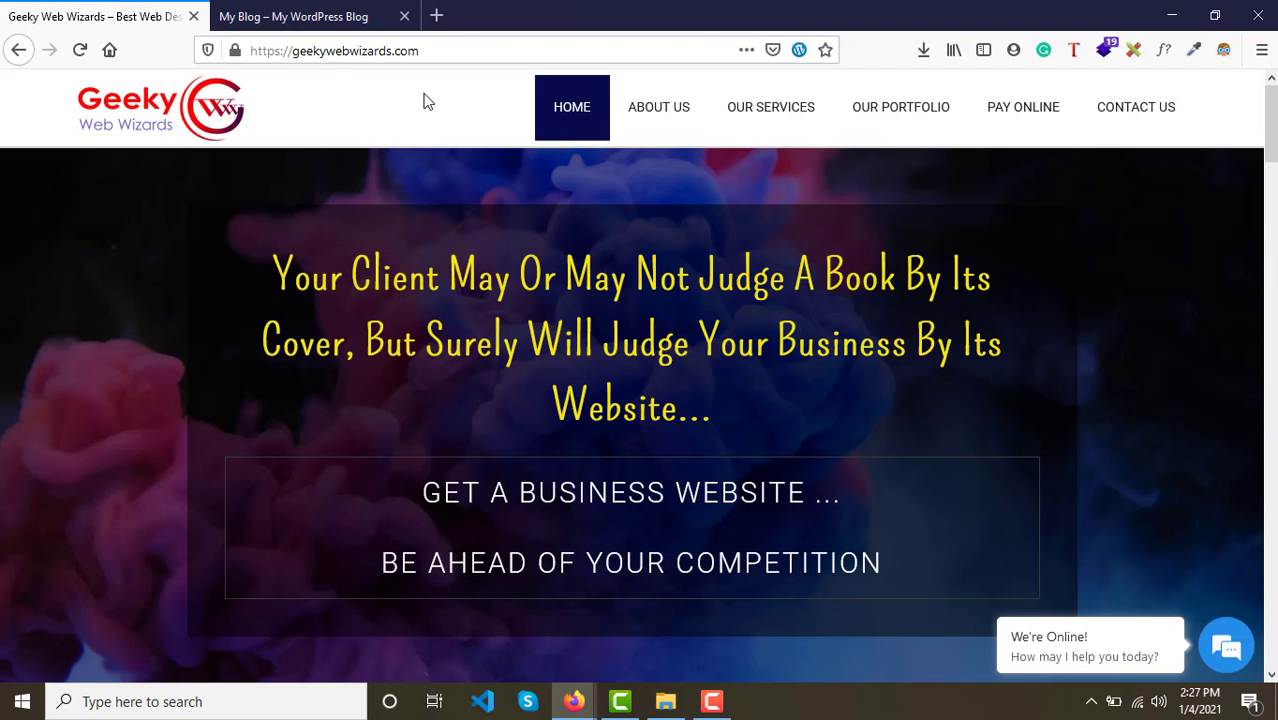
left_click(307, 52)
key("shift+End")
key("End")
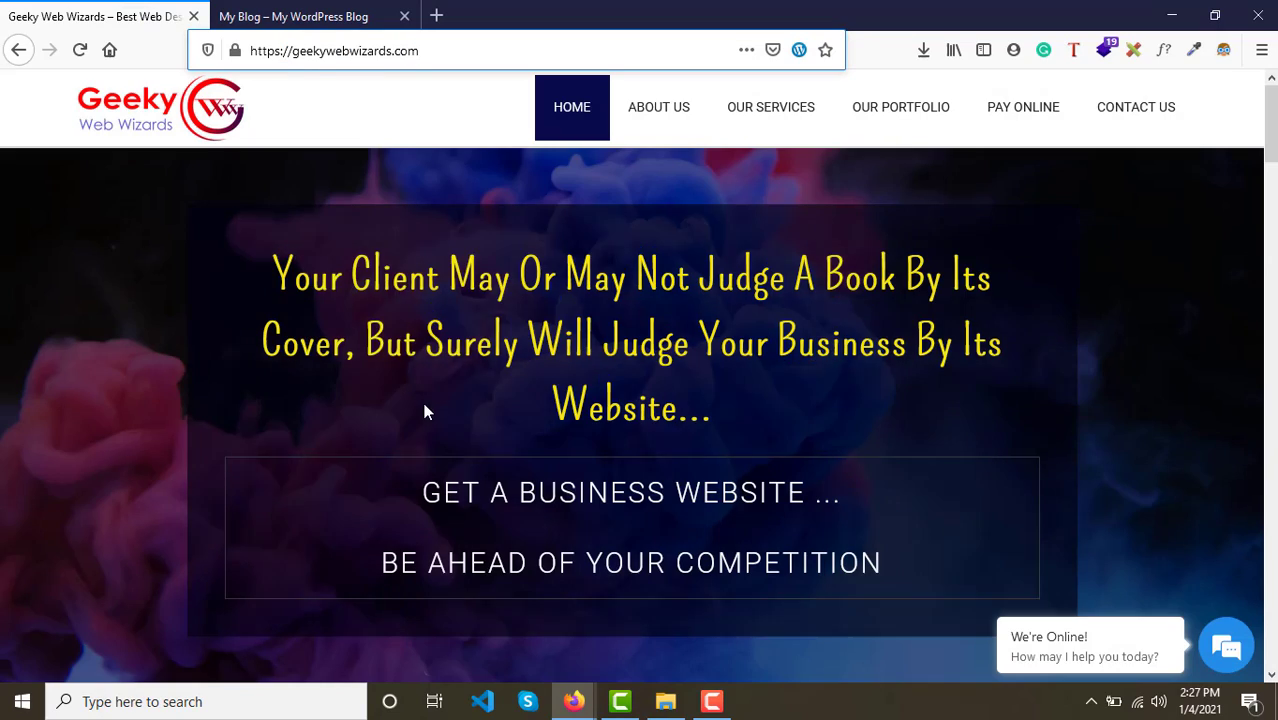
scroll(421, 397, "down", 5)
scroll(428, 412, "up", 5)
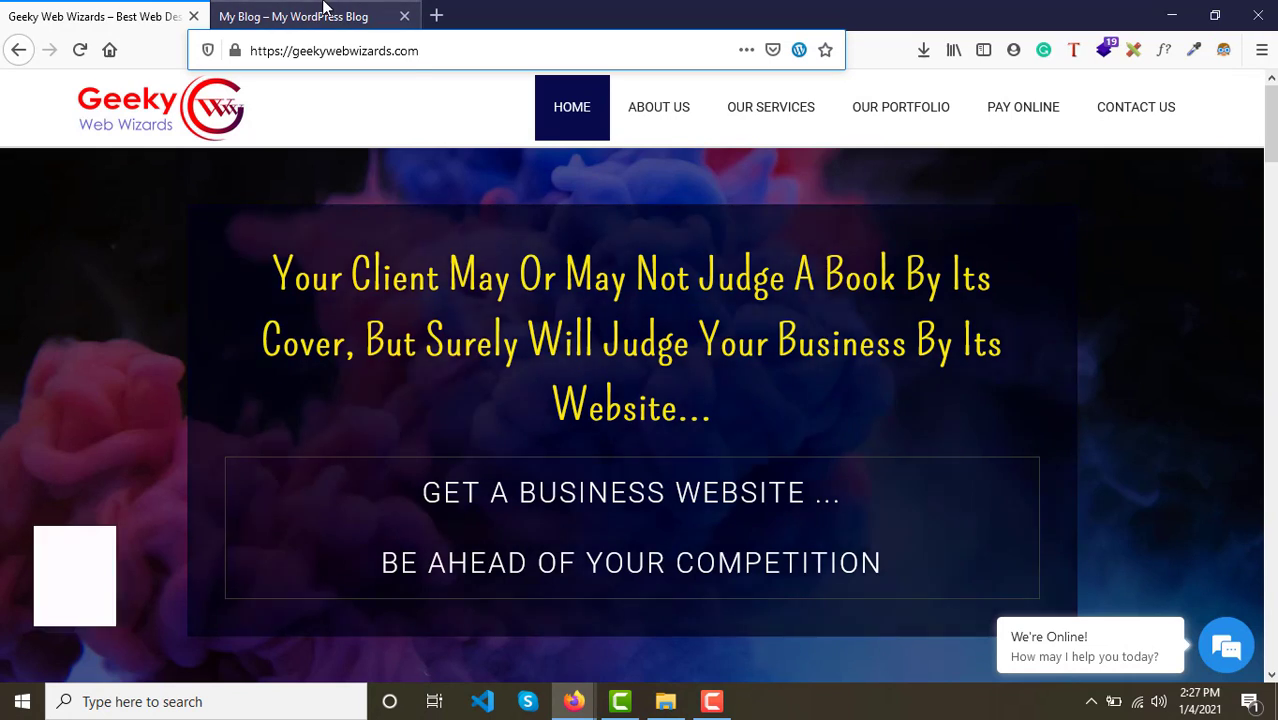
Point out the destination address gwwdemosites.com/25/ and compare it with the source tab
left_click(323, 8)
left_click_drag(289, 52, 442, 52)
left_click(443, 55)
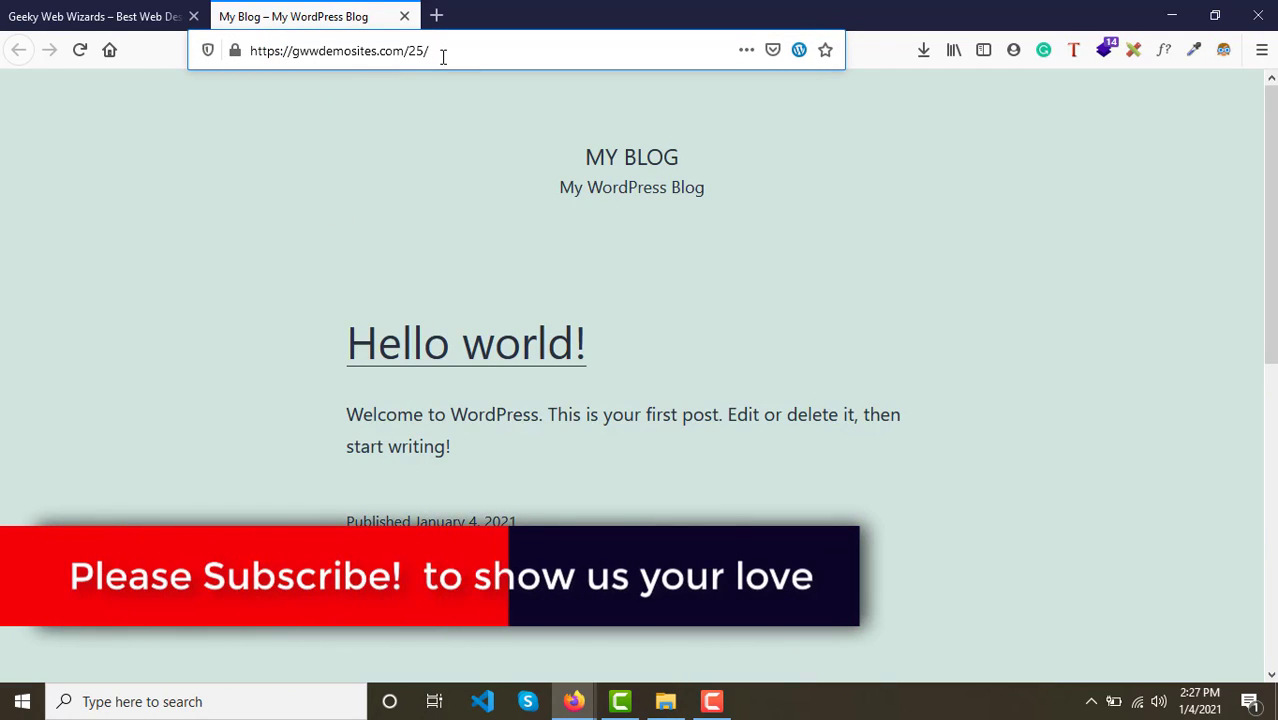
left_click(62, 8)
key("ctrl+Tab")
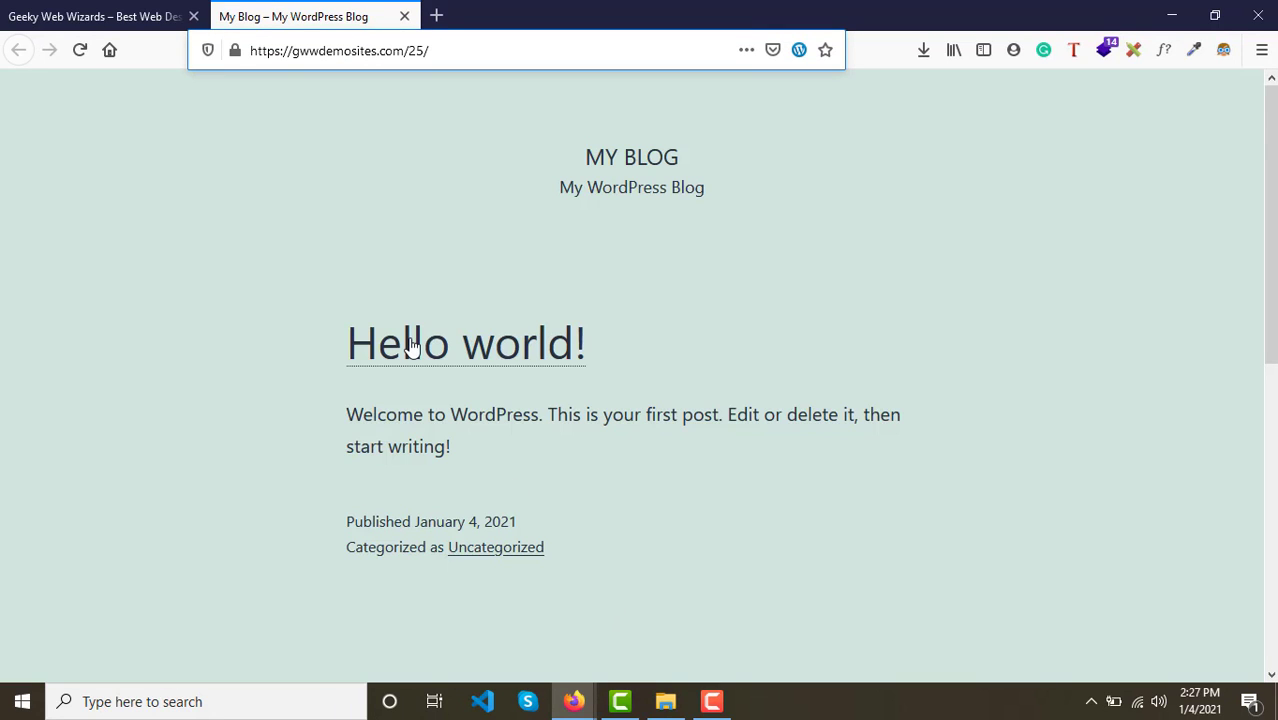
Load geekywebwizards.com/wp-admin to reach the source site's login page
left_click(107, 10)
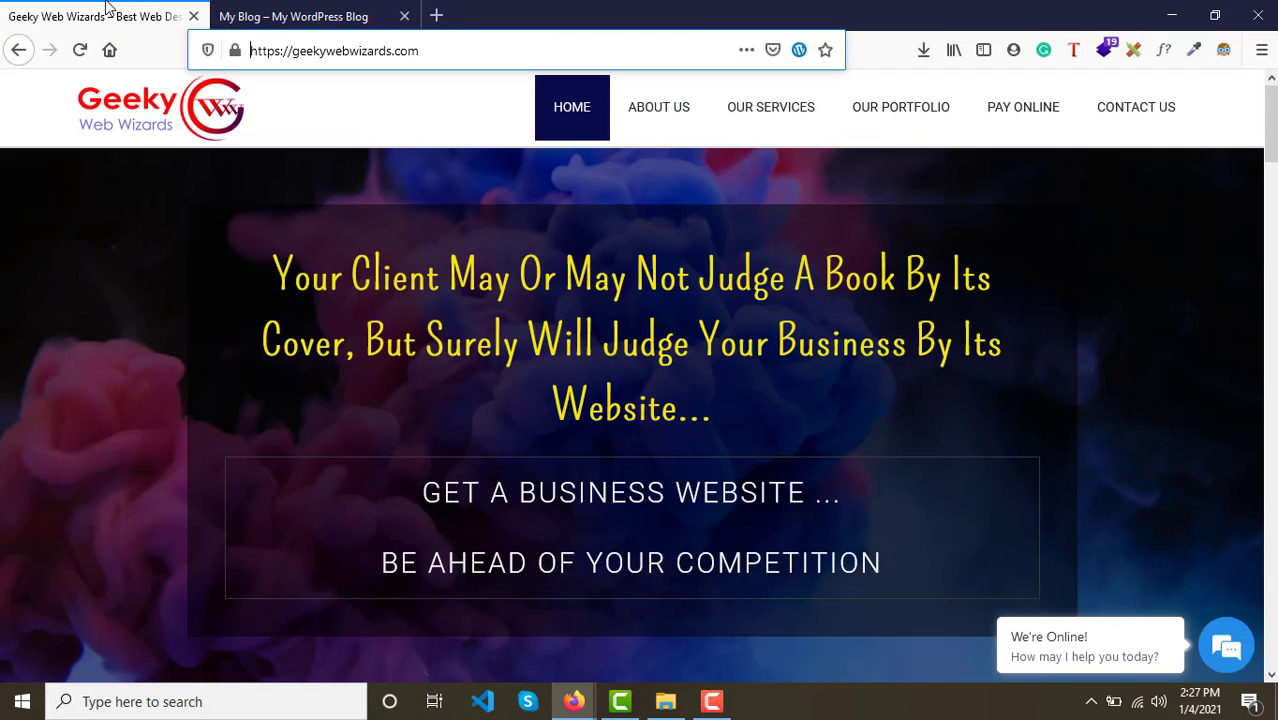
left_click_drag(271, 53, 476, 57)
left_click(477, 60)
type("/wp-admin")
key("Return")
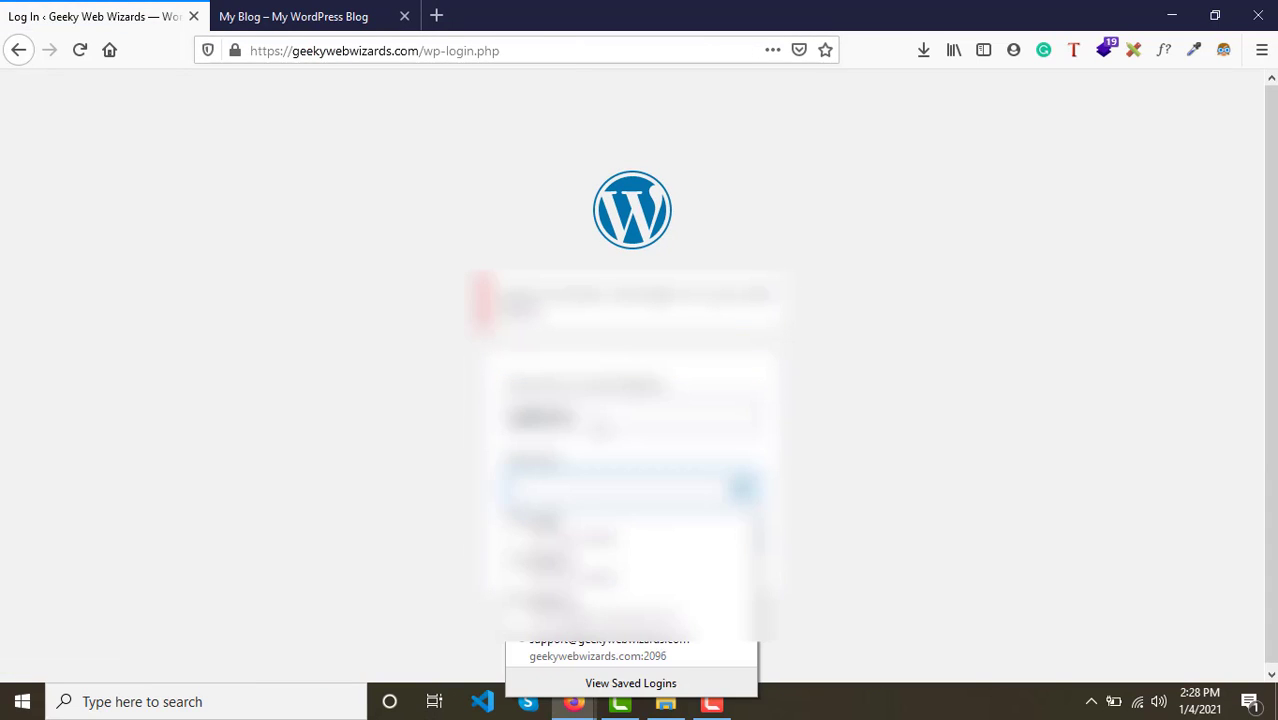
Sign in to the geekywebwizards.com admin, save the login in Firefox, and go to Plugins > Add New
type("******************")
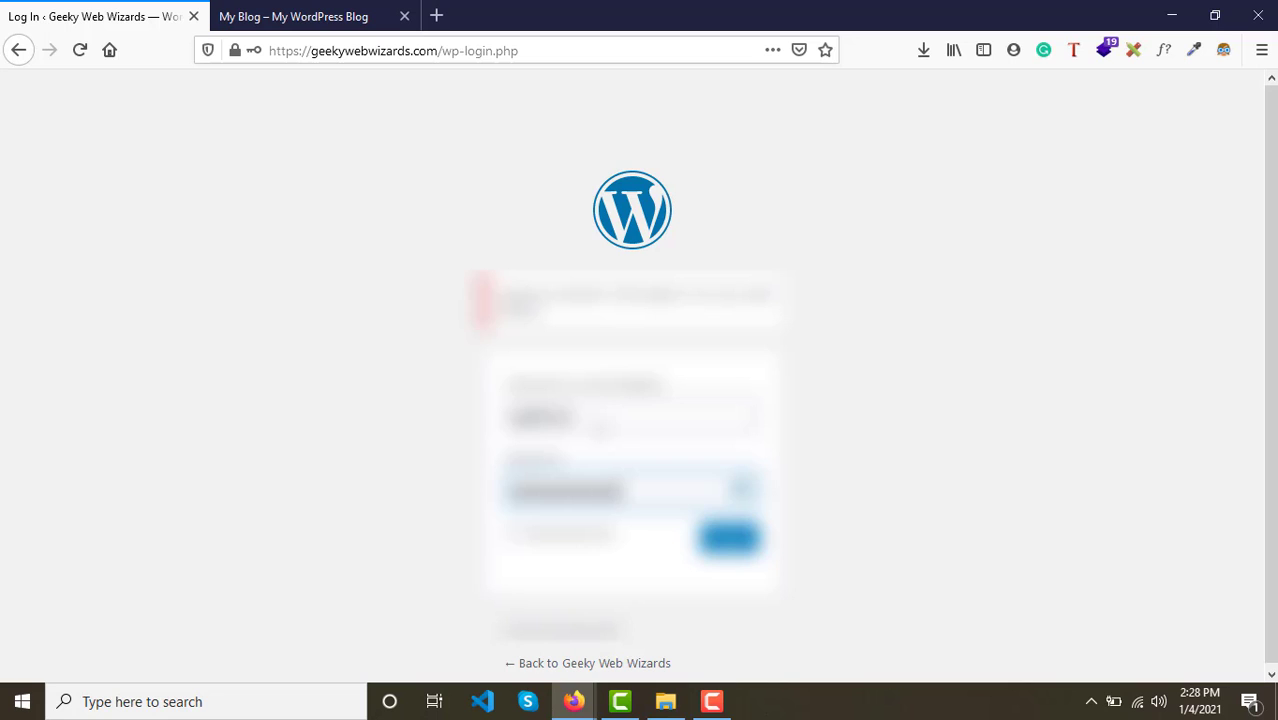
left_click(728, 538)
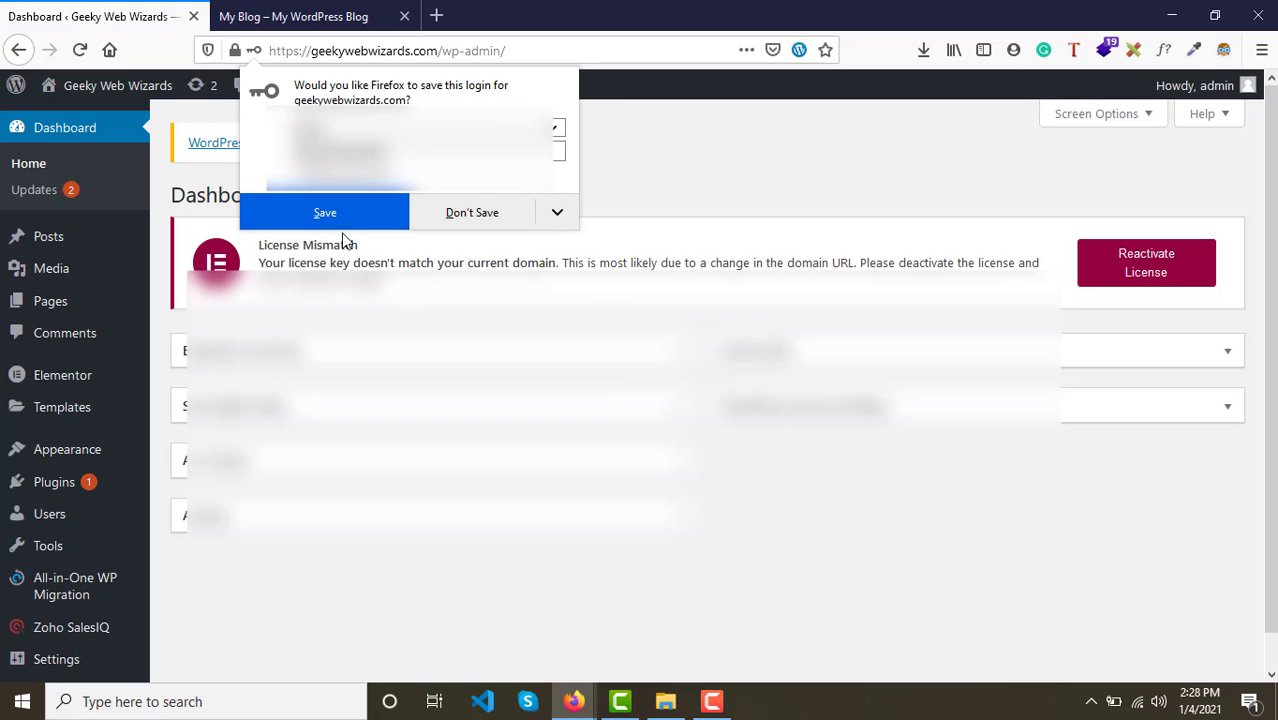
left_click(341, 222)
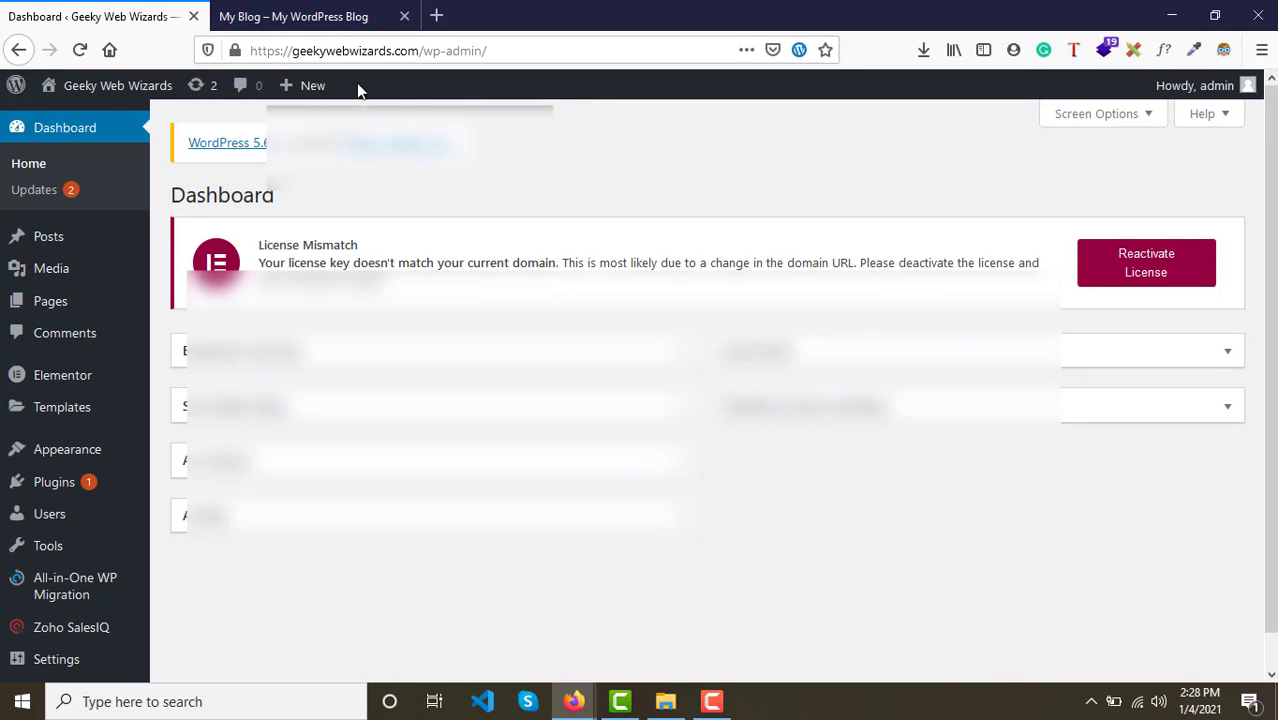
mouse_move(74, 490)
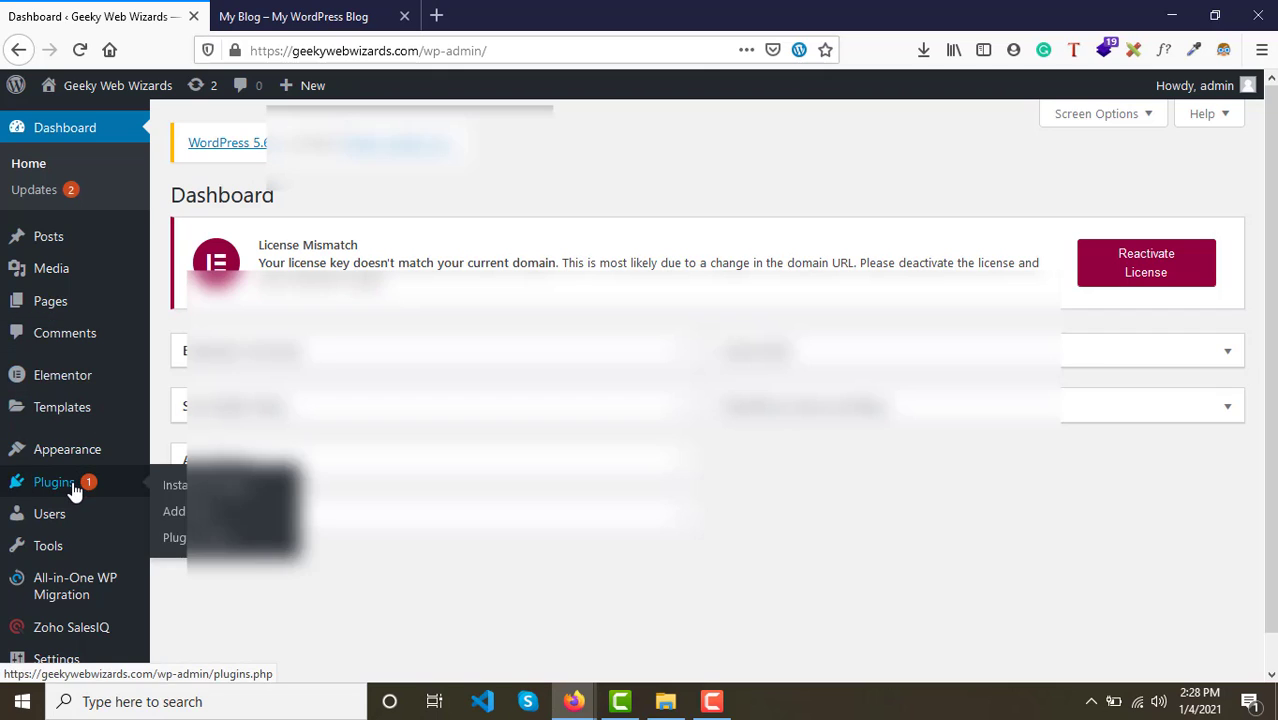
left_click(189, 519)
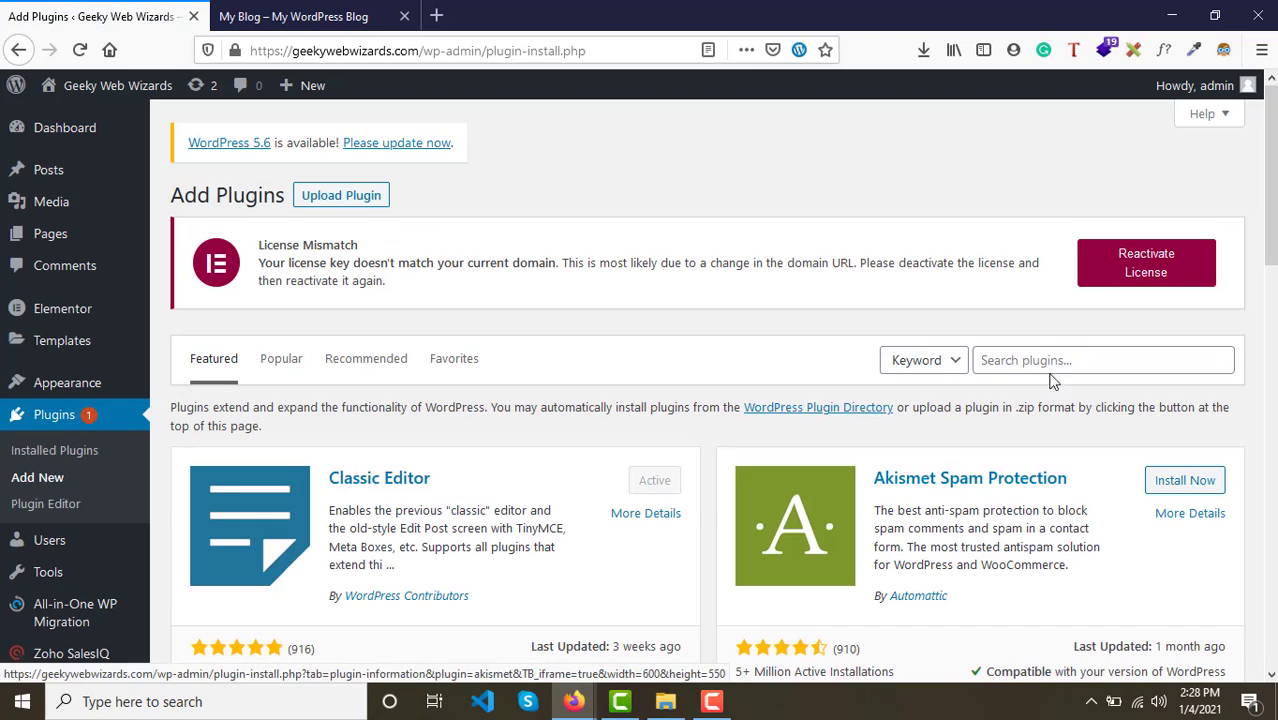
Search the plugin directory for 'migrate guru', then install and activate Migrate Guru
left_click(1040, 355)
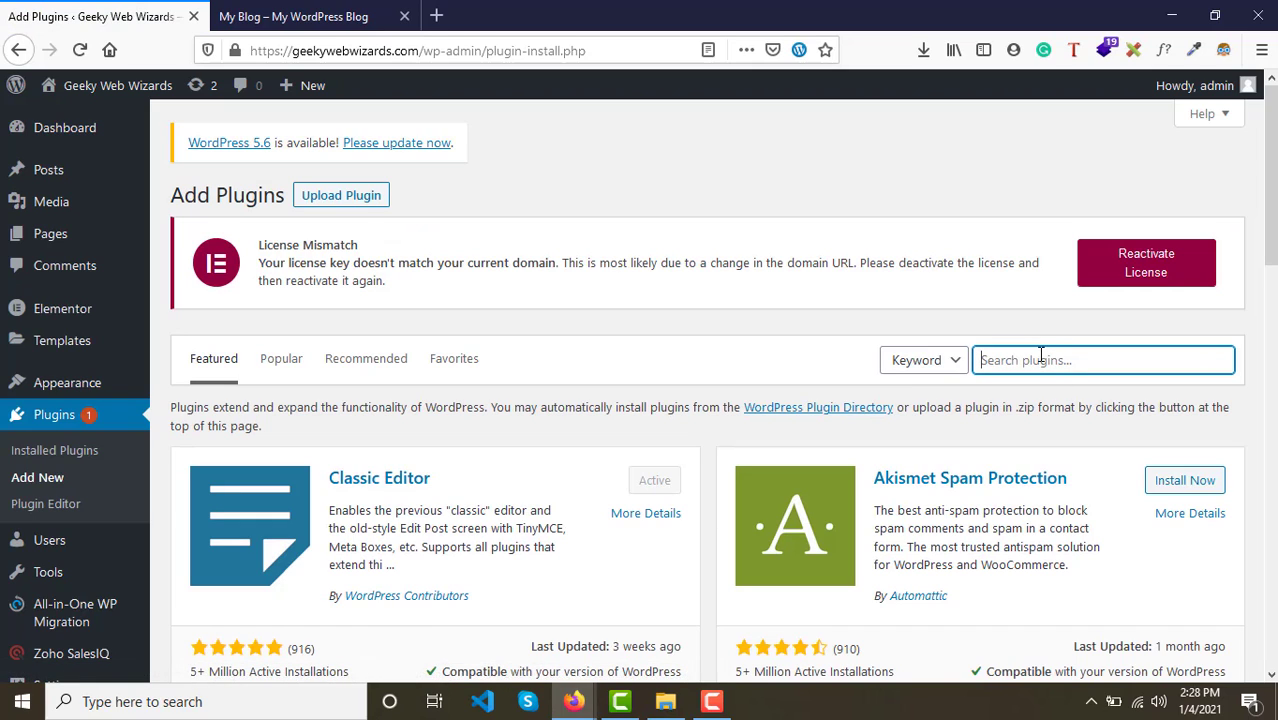
type("mig")
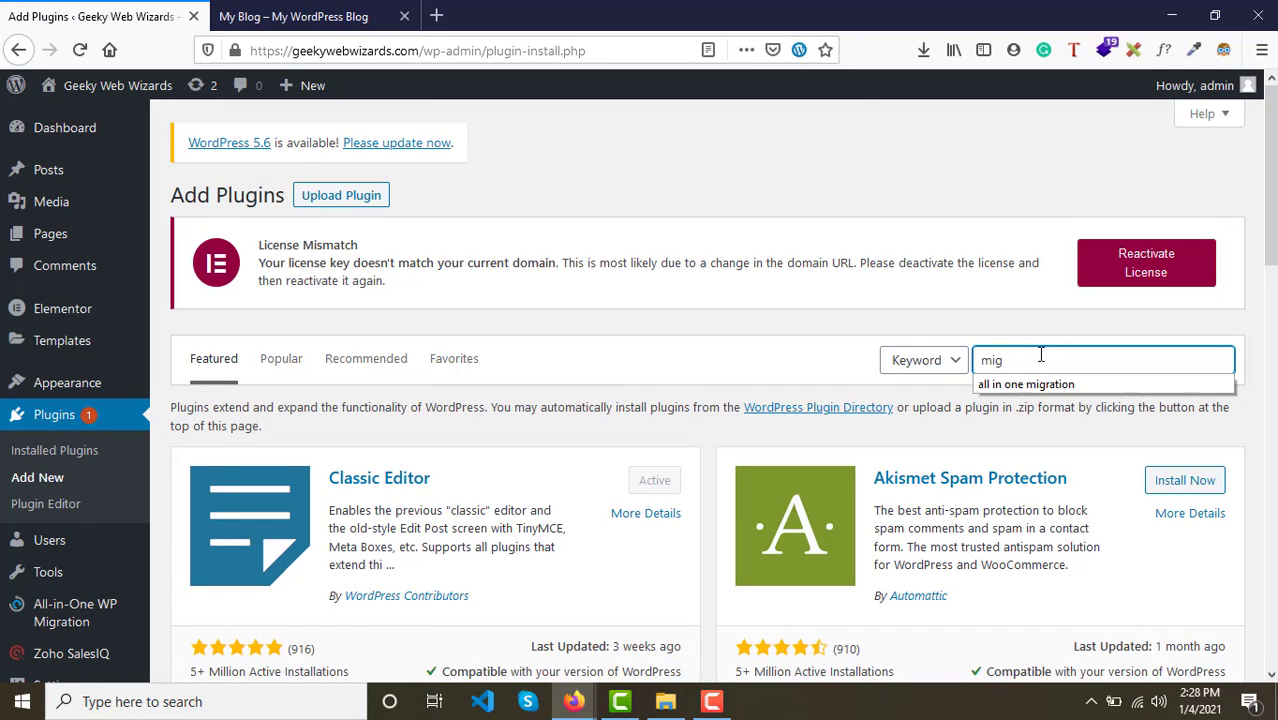
type("rate")
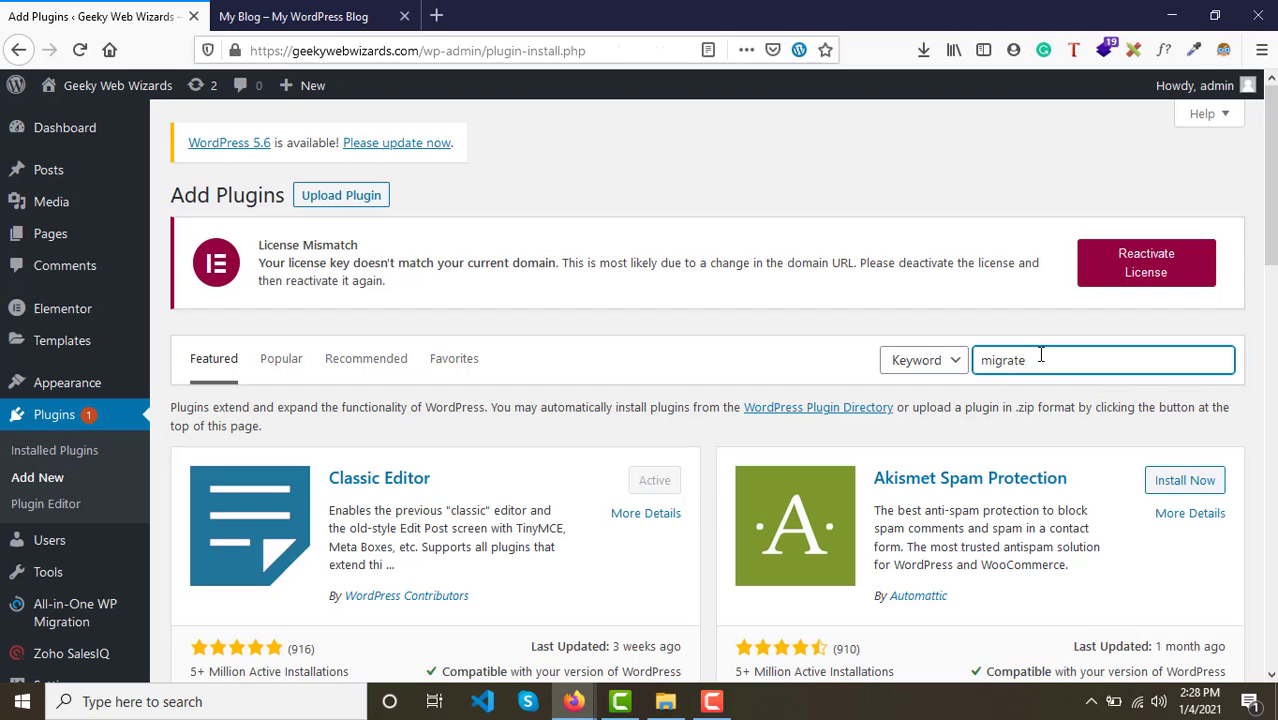
type("gy")
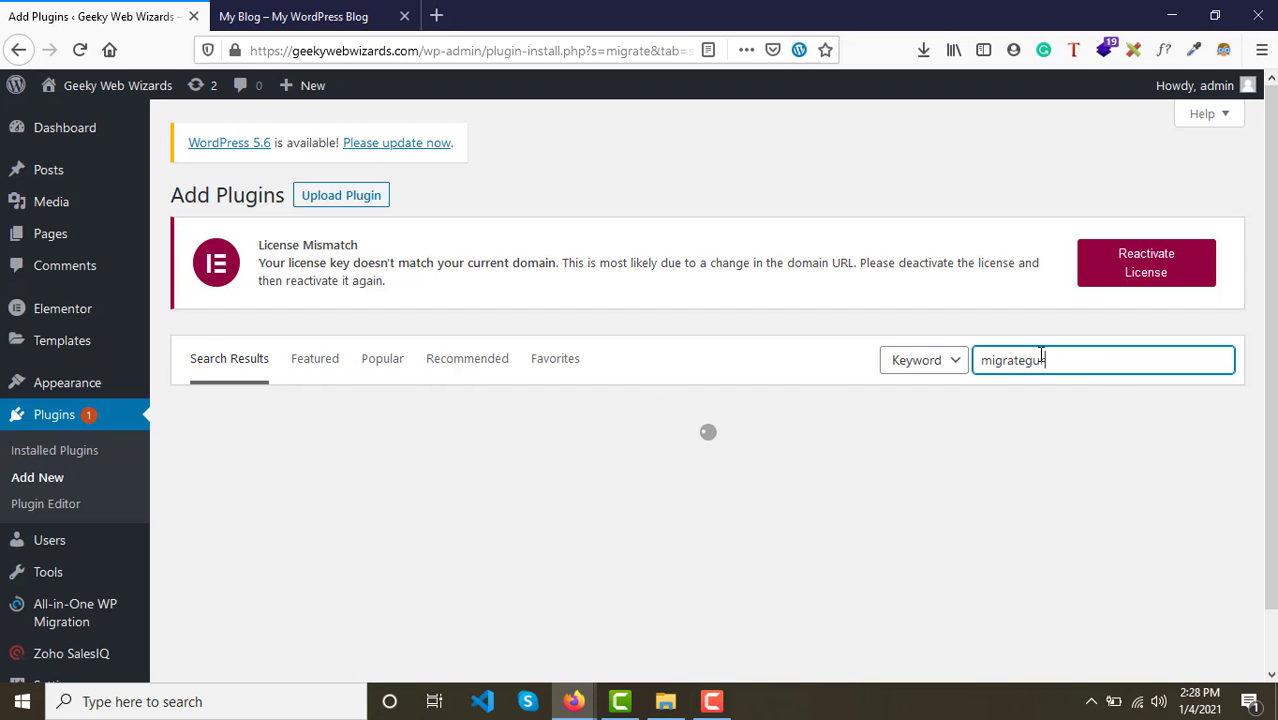
type("ru")
left_click(1028, 361)
scroll(771, 367, "down", 3)
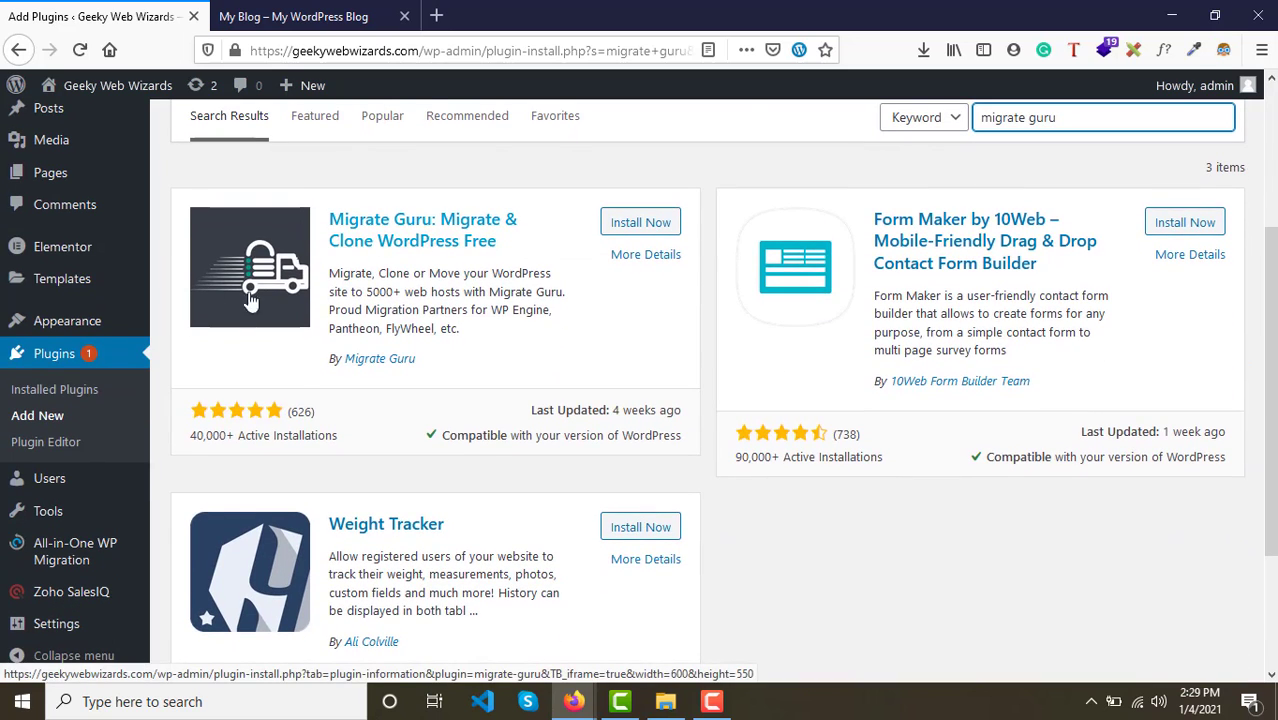
scroll(248, 292, "up", 2)
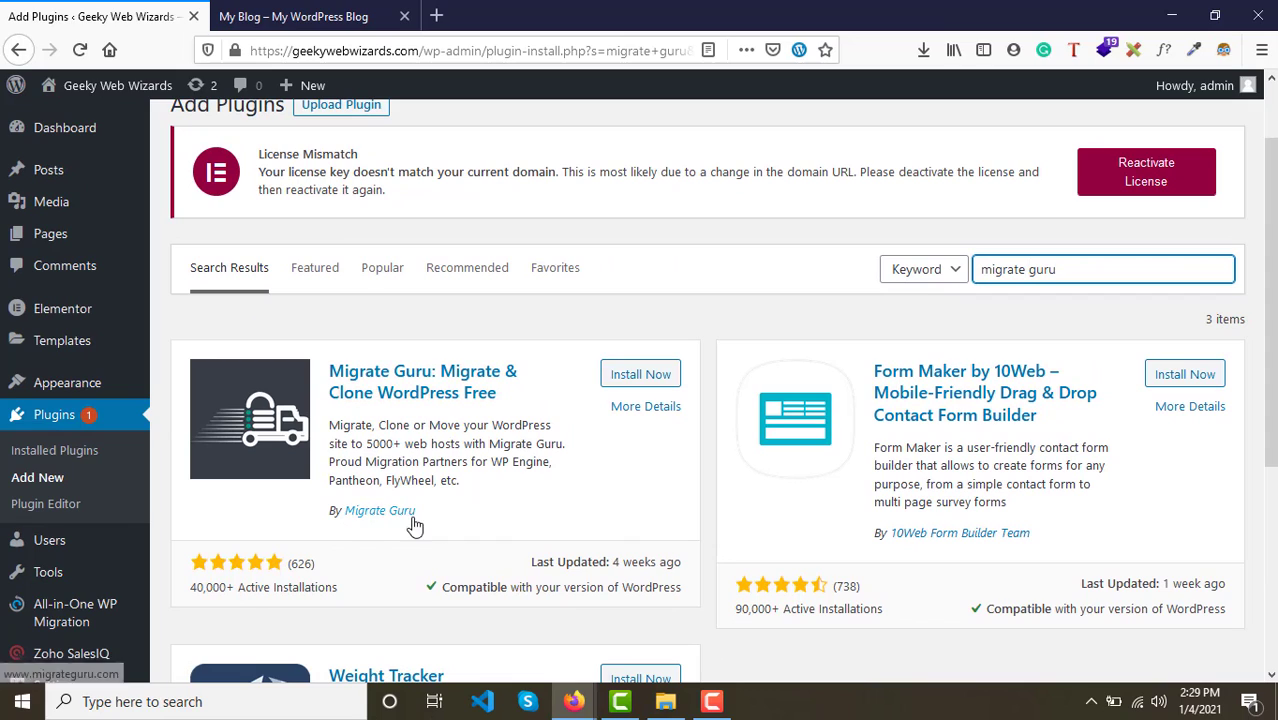
left_click(657, 376)
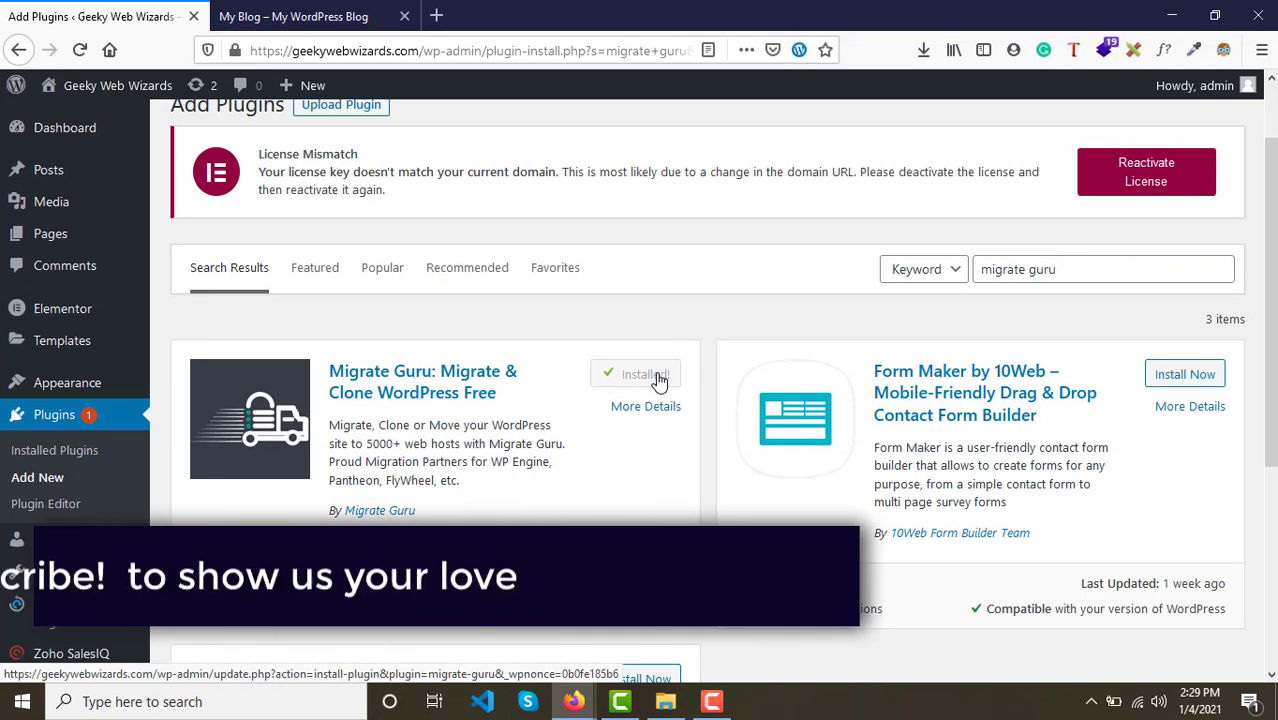
left_click(657, 378)
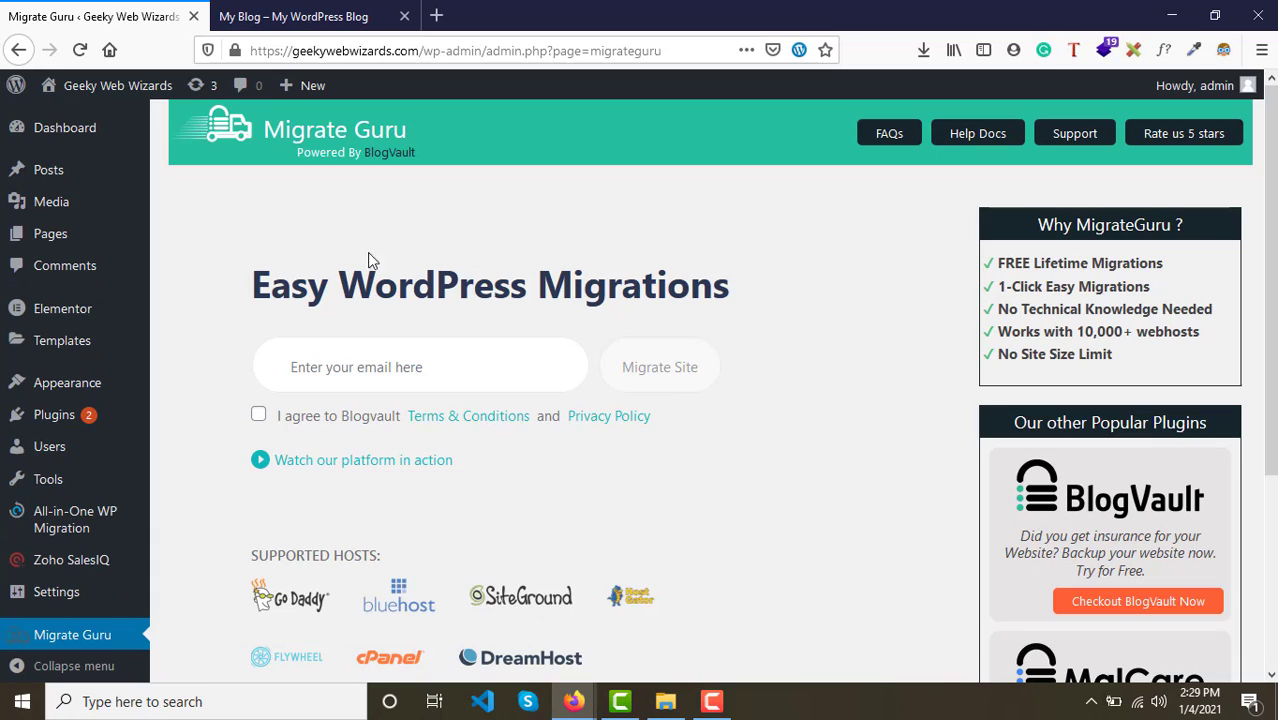
Fill in a saved email address and agree to the Blogvault terms and privacy policy
left_click_drag(268, 283, 727, 286)
left_click(723, 293)
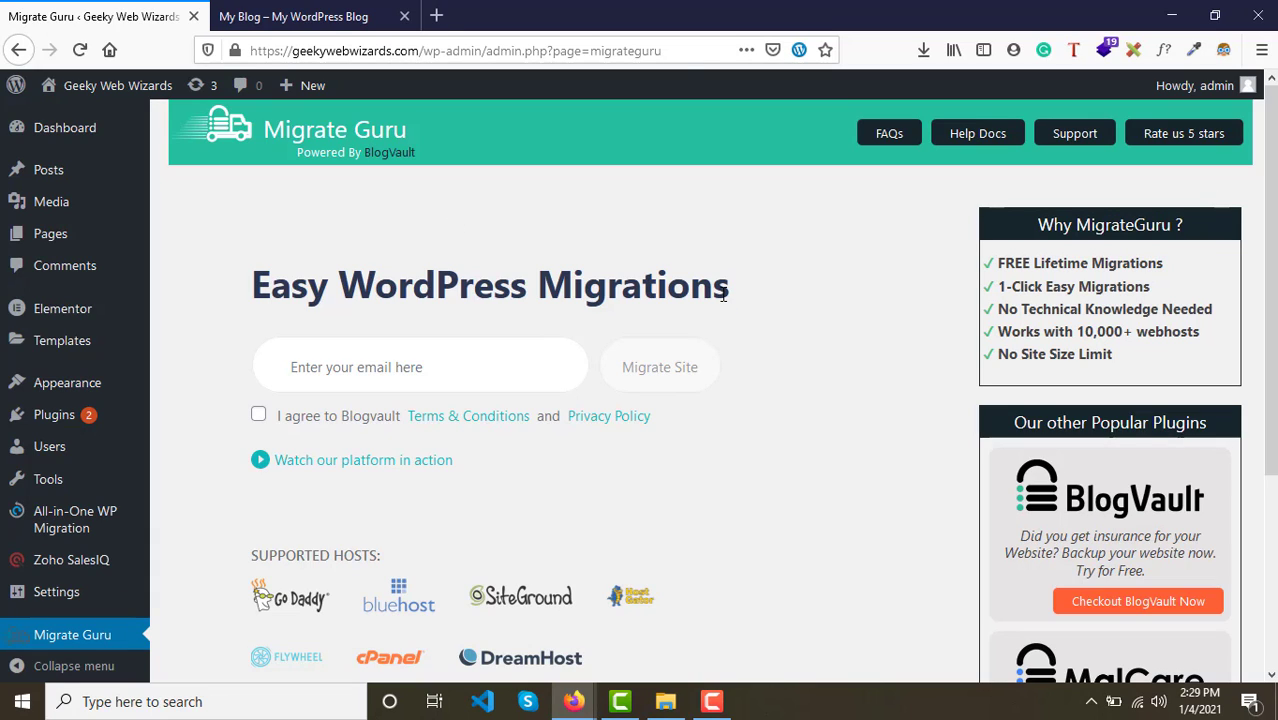
left_click(405, 369)
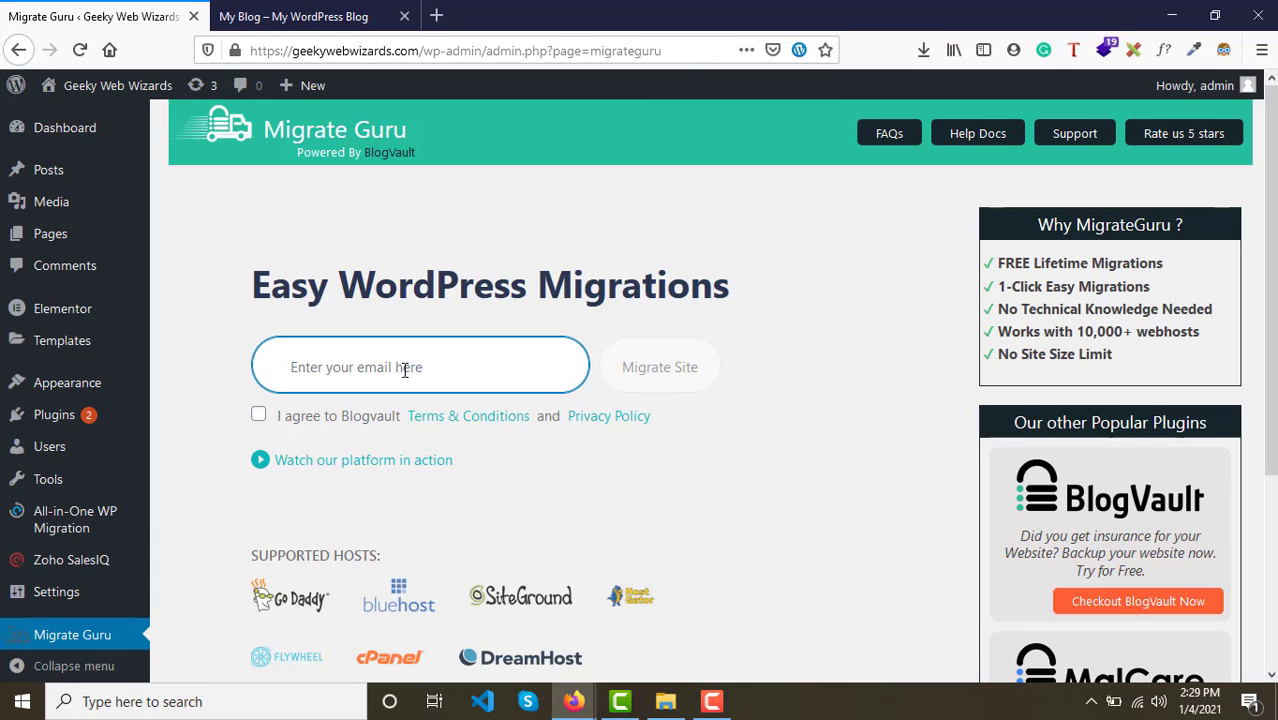
type("ra")
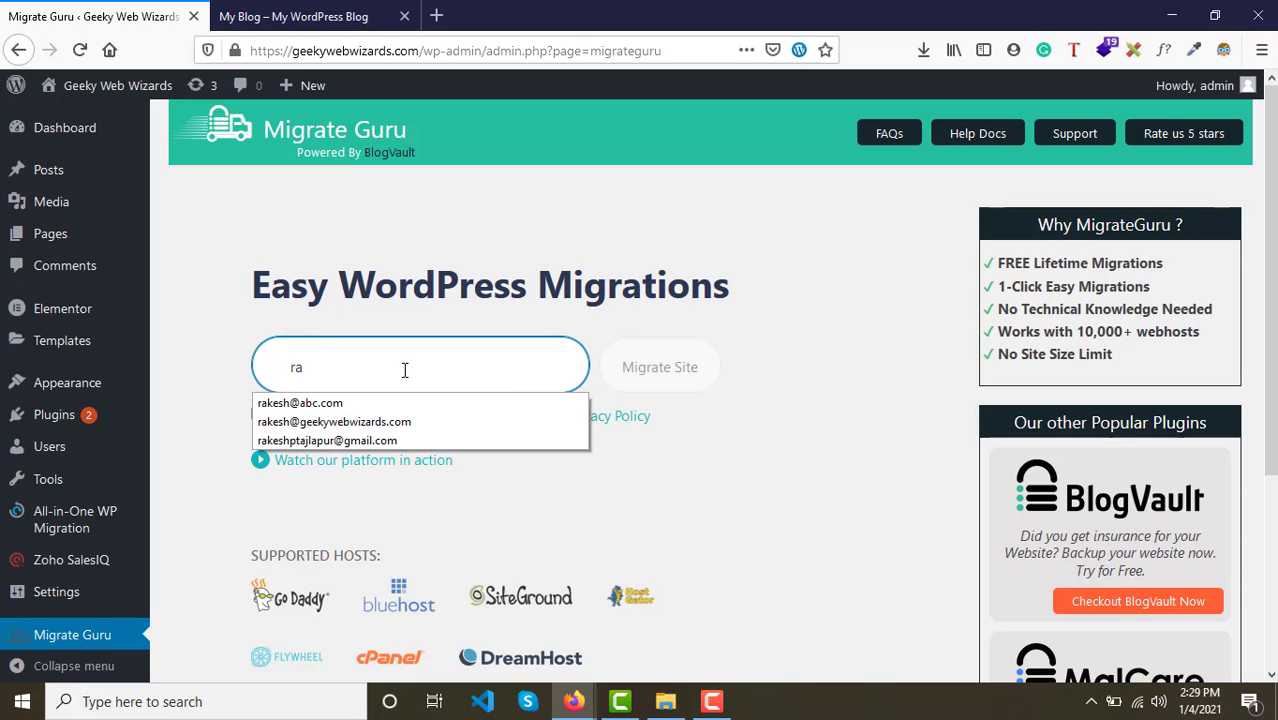
key("Down")
key("Down")
key("Down")
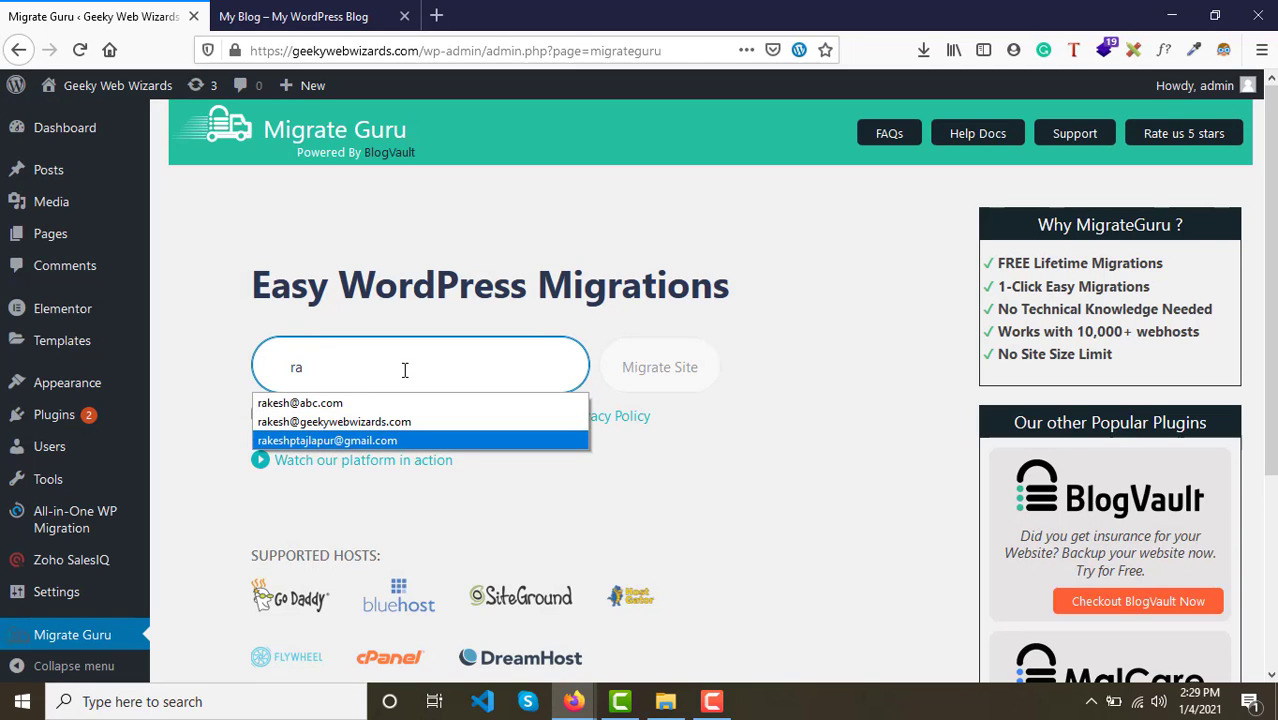
key("Return")
left_click(259, 417)
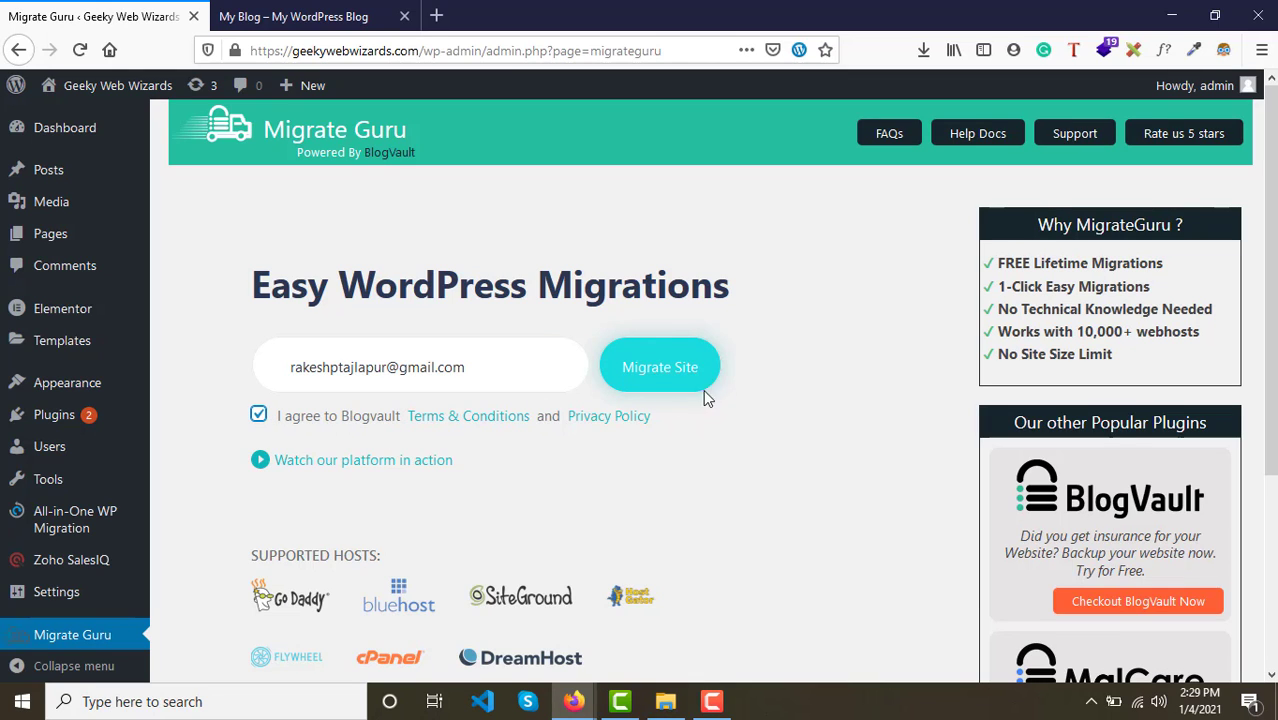
Review the page and start the migration with Migrate Site
scroll(648, 383, "down", 3)
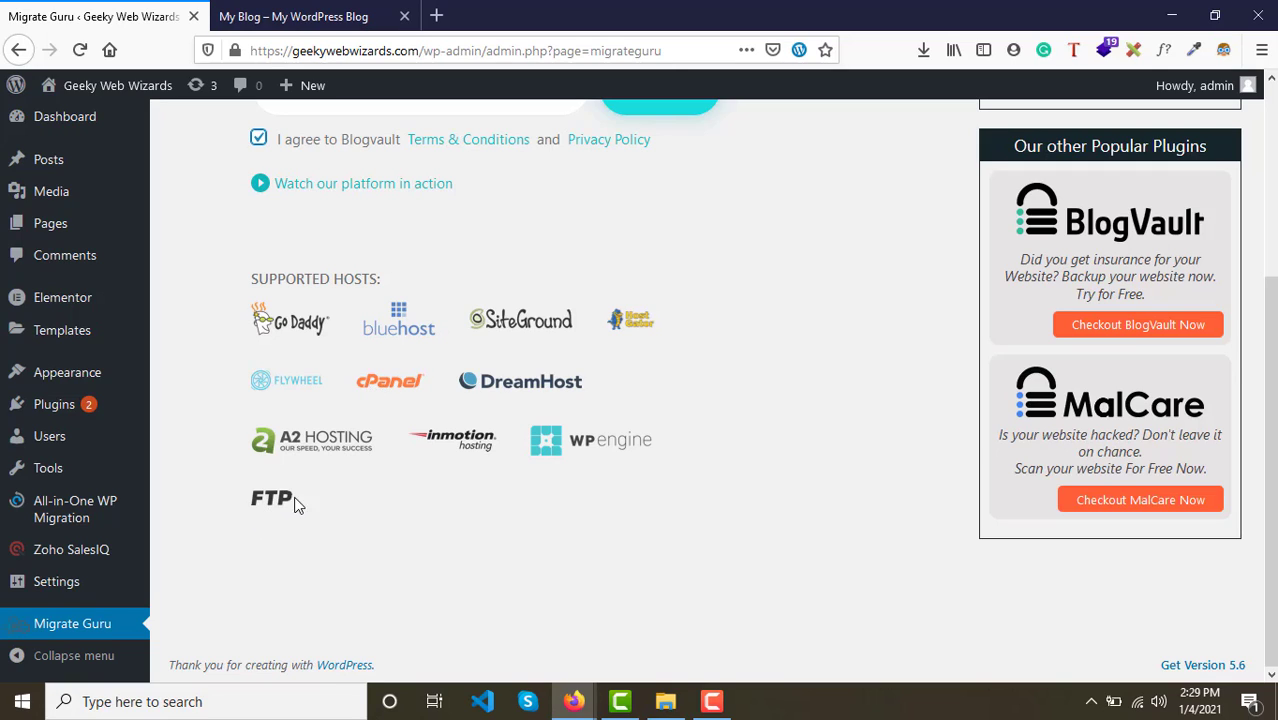
scroll(406, 488, "up", 3)
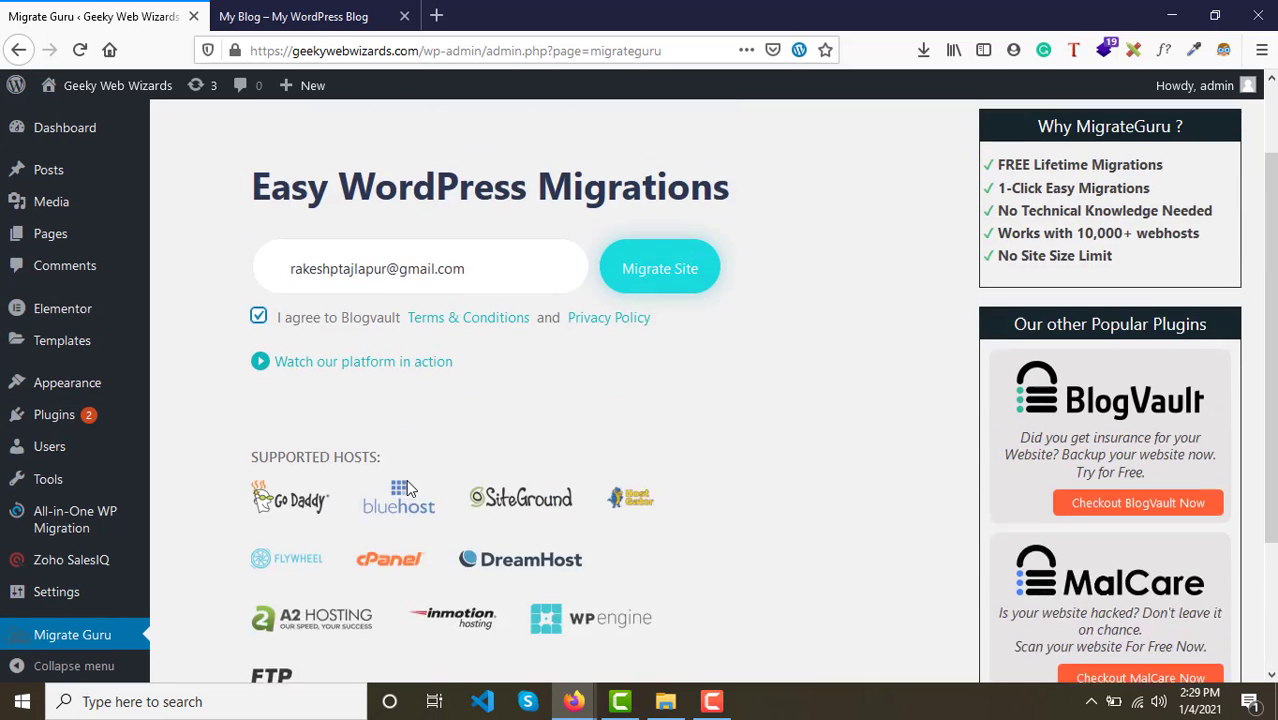
scroll(406, 488, "down", 4)
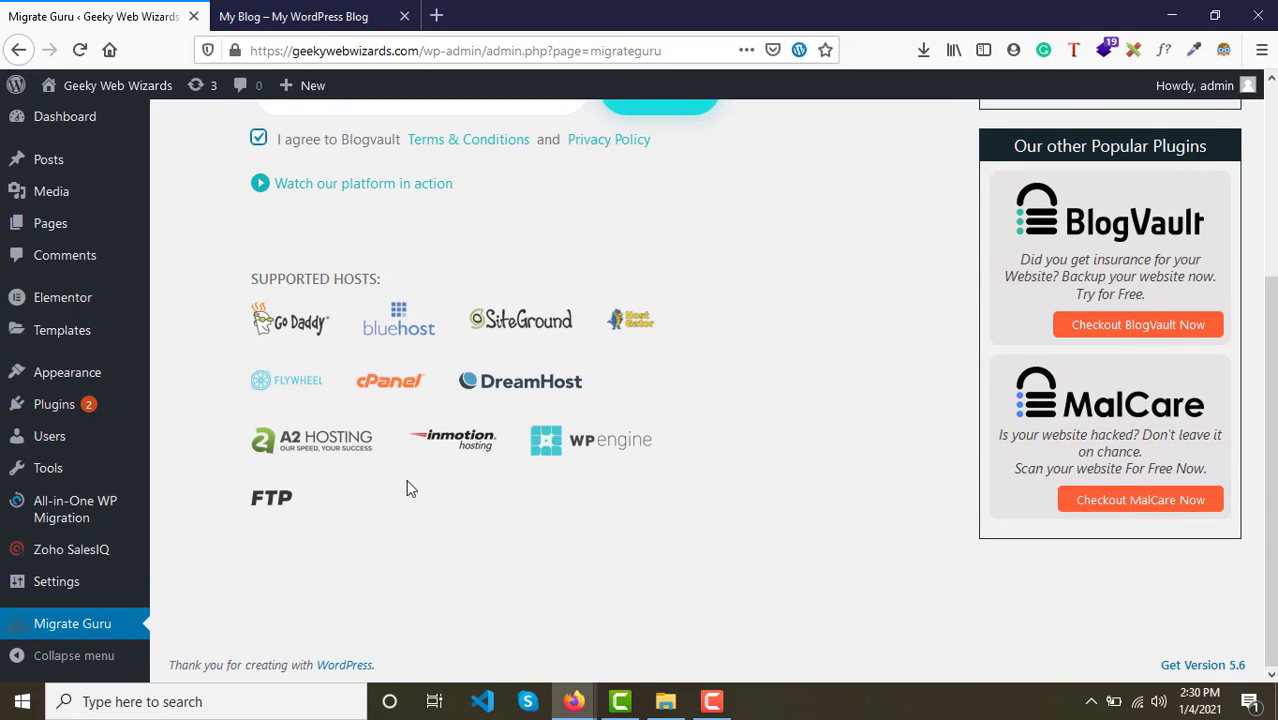
scroll(406, 480, "up", 3)
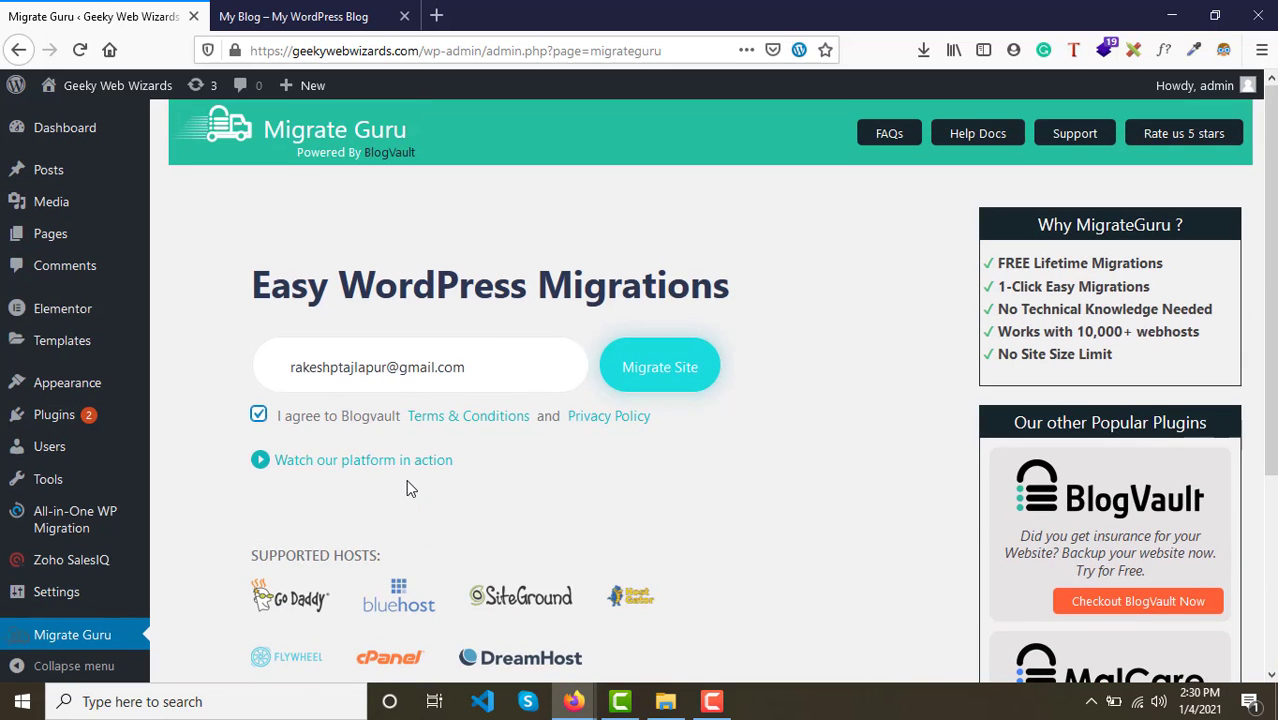
left_click(658, 367)
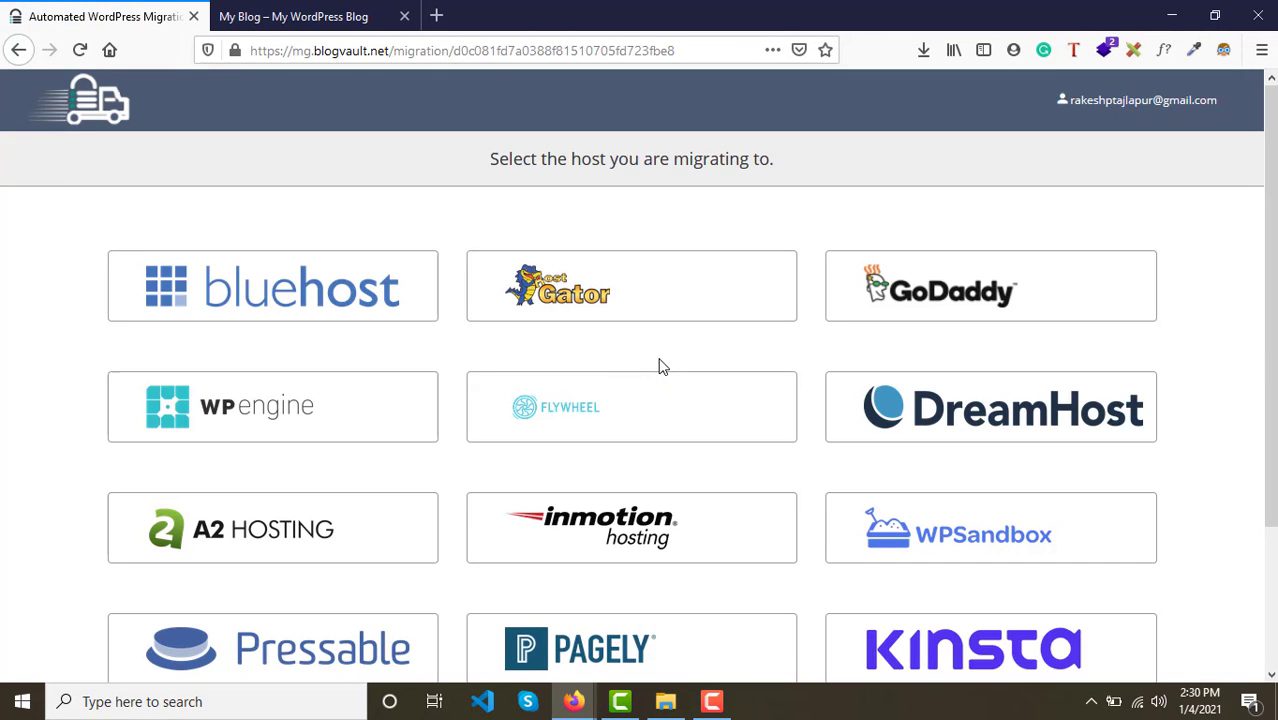
Scroll the host grid and pick the cPanel tile as the destination host
scroll(659, 363, "down", 2)
scroll(659, 363, "up", 2)
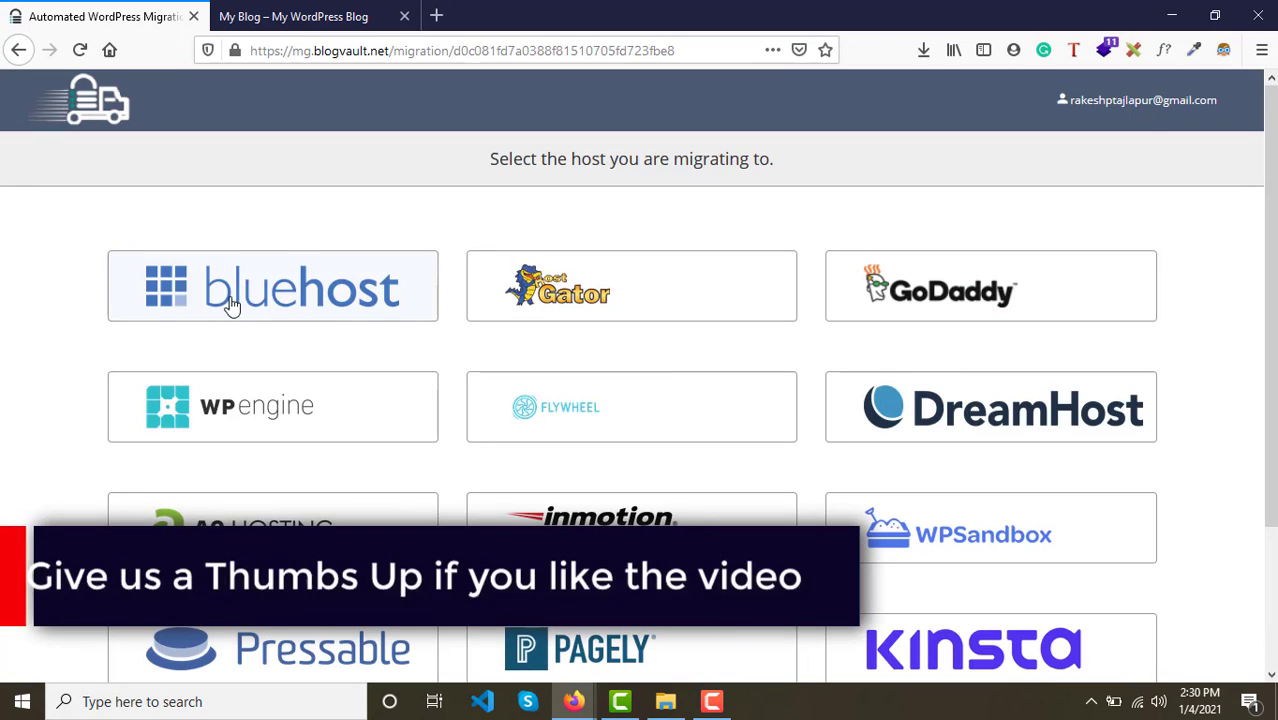
scroll(284, 430, "down", 2)
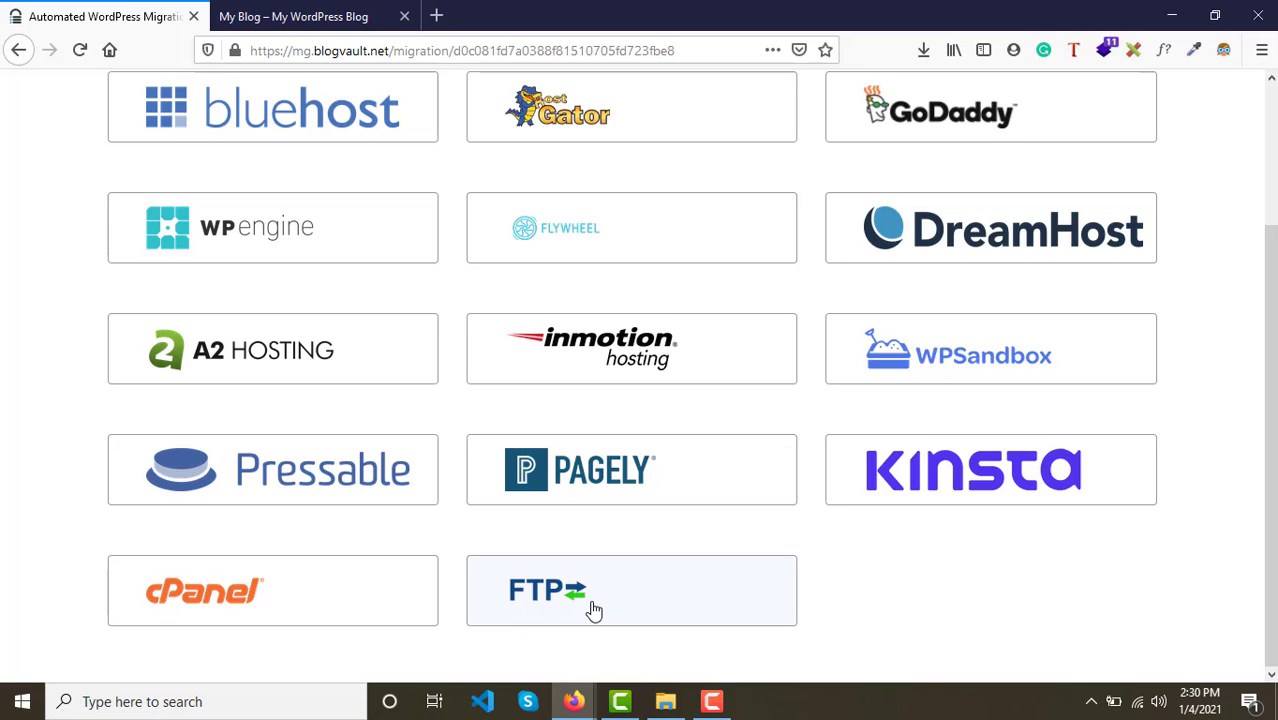
left_click(220, 598)
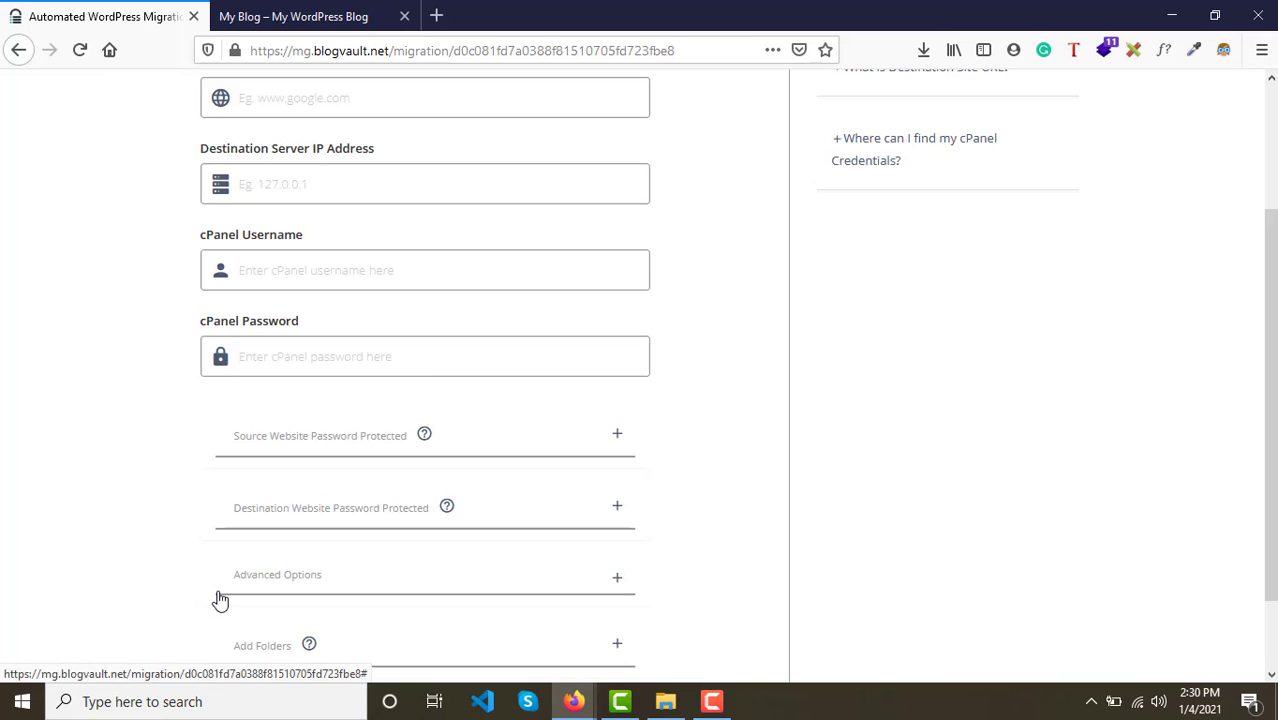
Review the cPanel form fields: Destination Site URL, server IP, cPanel username and password
scroll(117, 480, "up", 3)
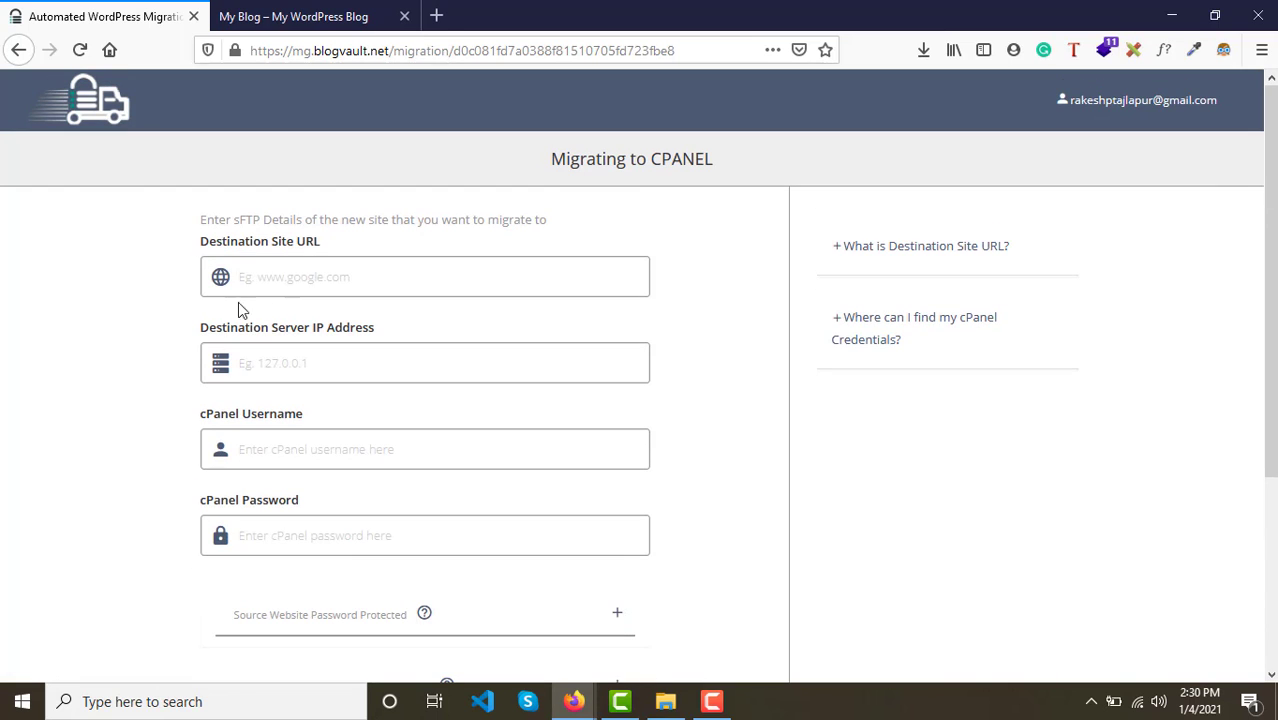
left_click(320, 268)
left_click(321, 376)
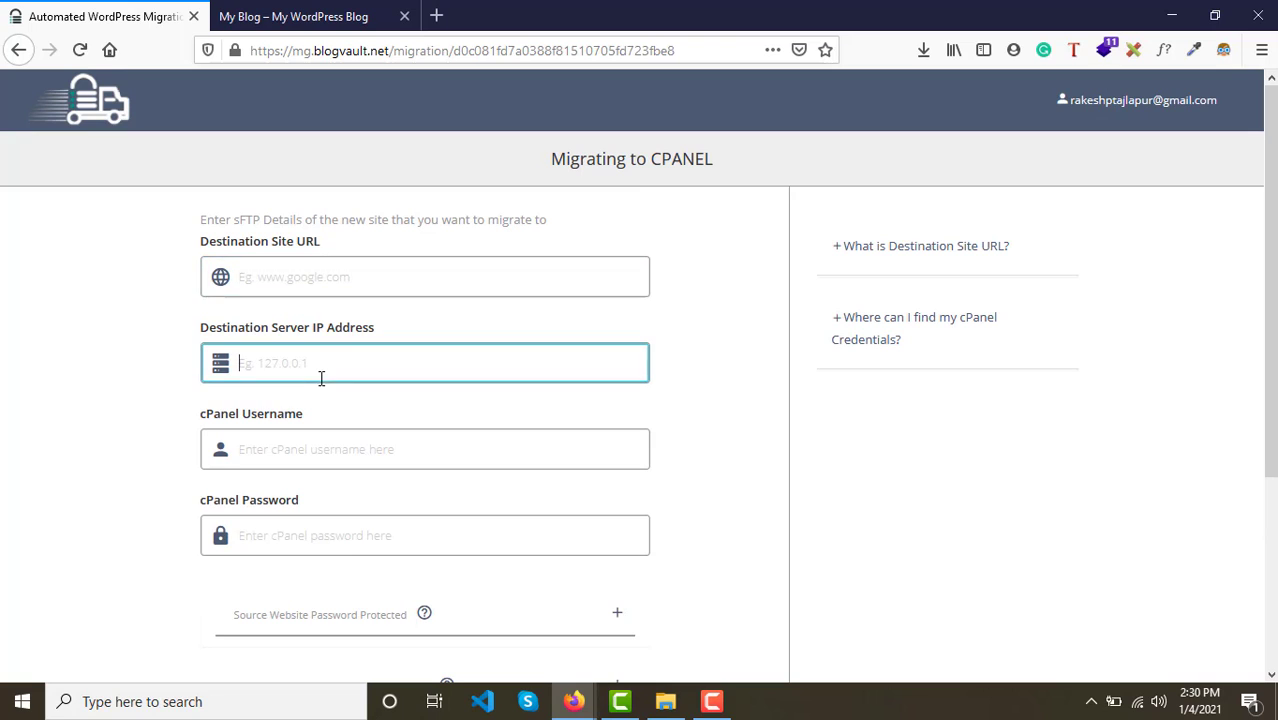
left_click(344, 453)
left_click(337, 531)
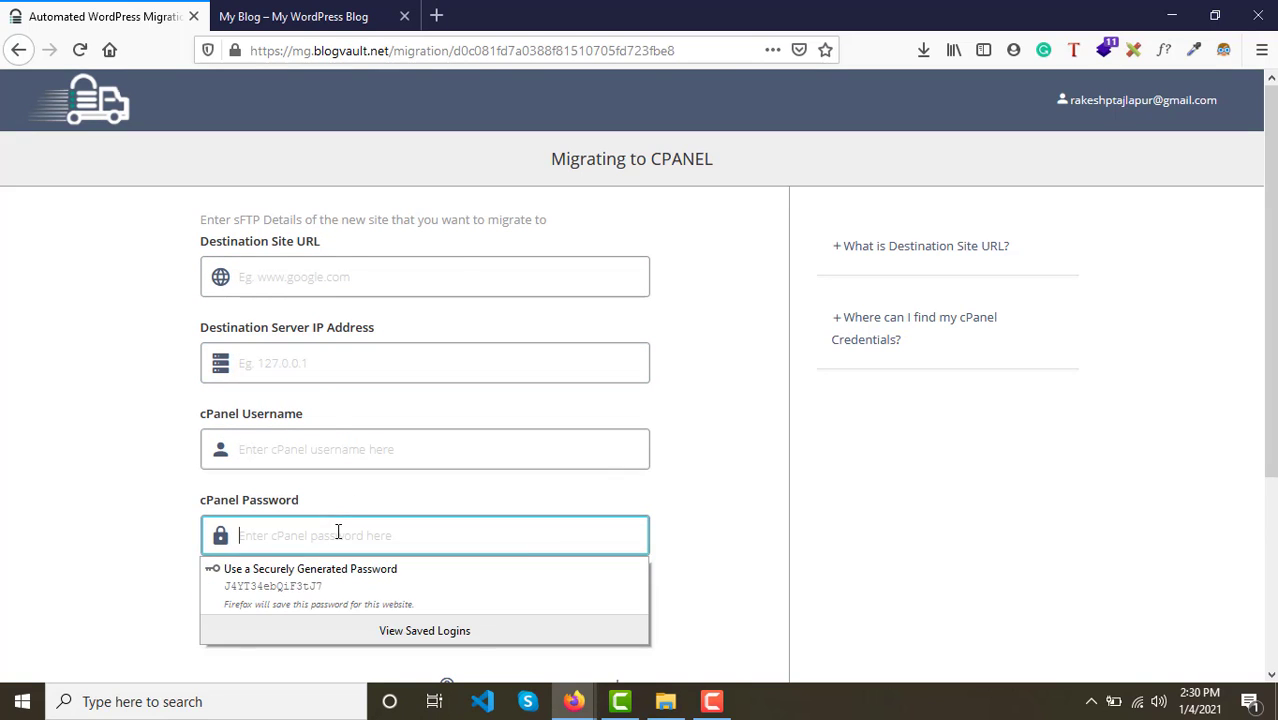
left_click(314, 270)
left_click(170, 266)
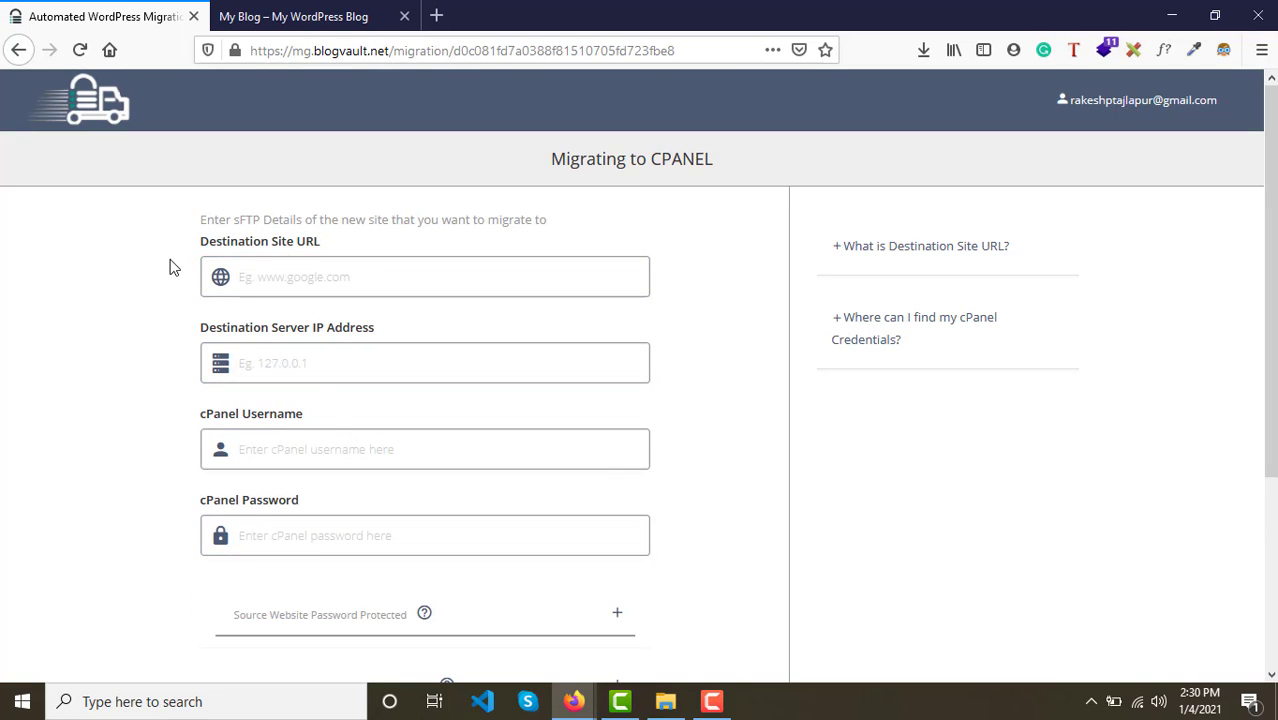
left_click_drag(201, 243, 345, 246)
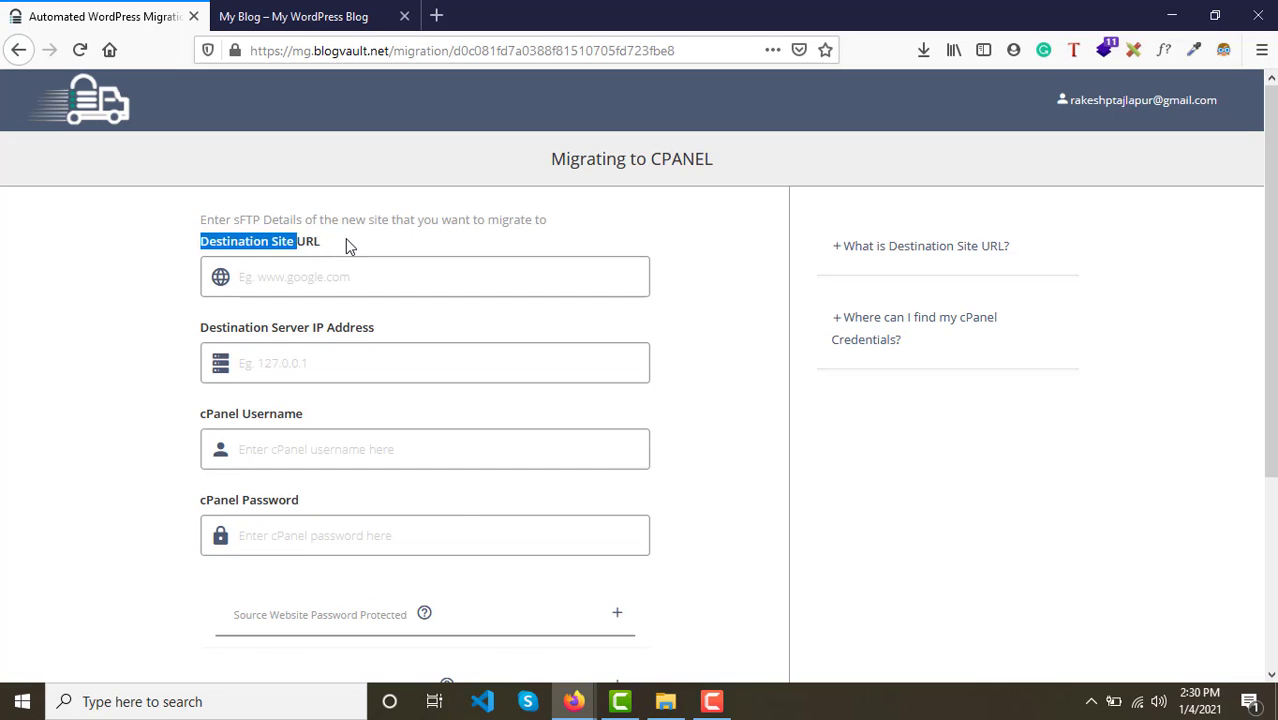
left_click(350, 246)
Copy the blog address from the My Blog tab into Destination Site URL
left_click(287, 12)
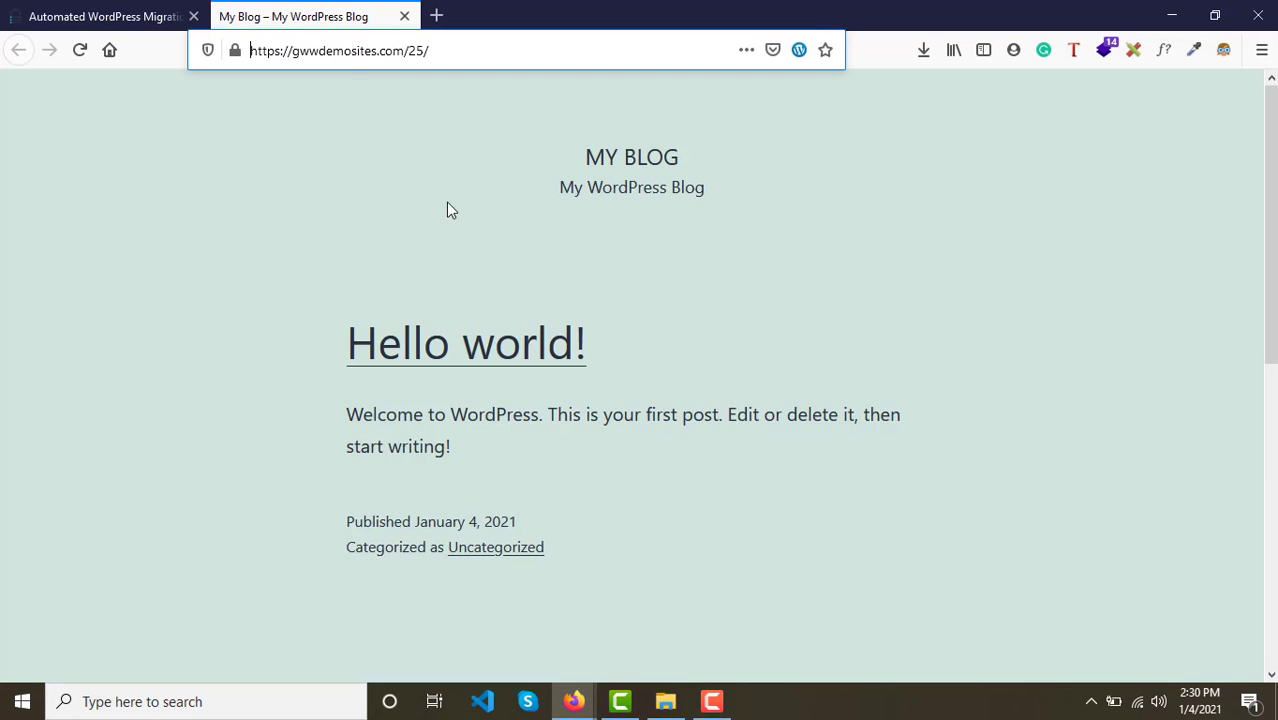
scroll(273, 321, "down", 5)
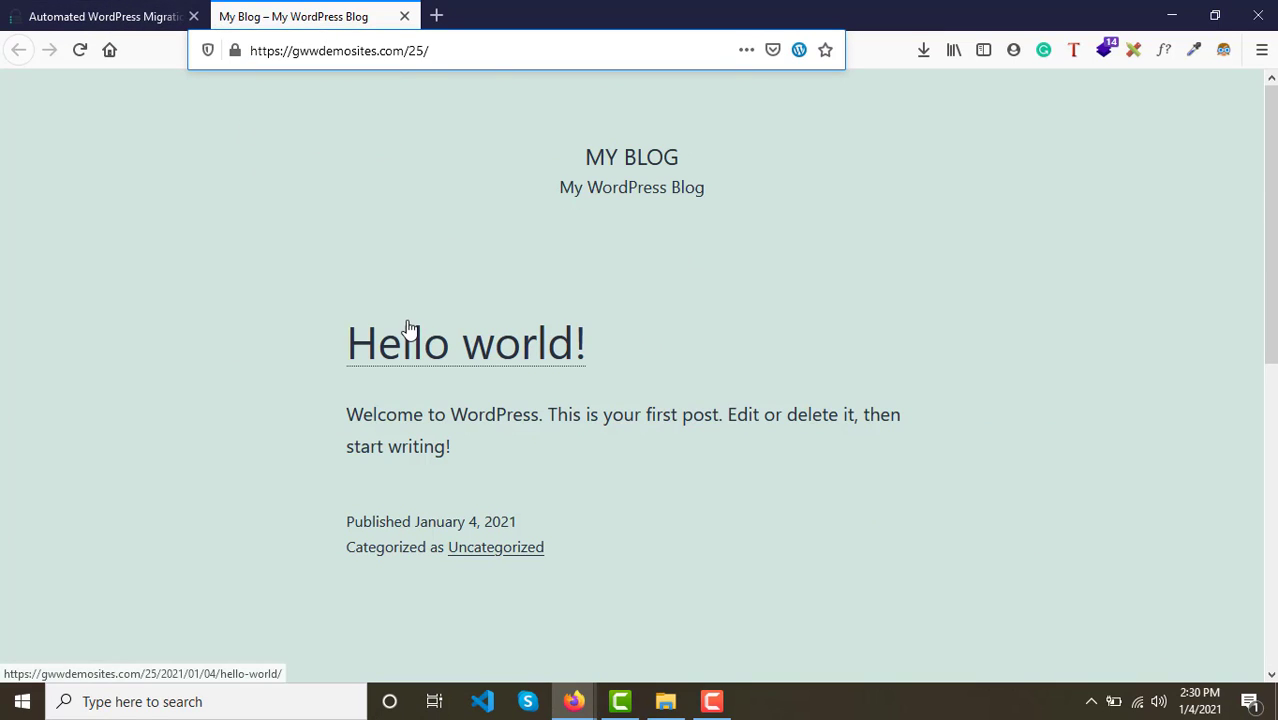
left_click_drag(436, 54, 245, 53)
key("ctrl+c")
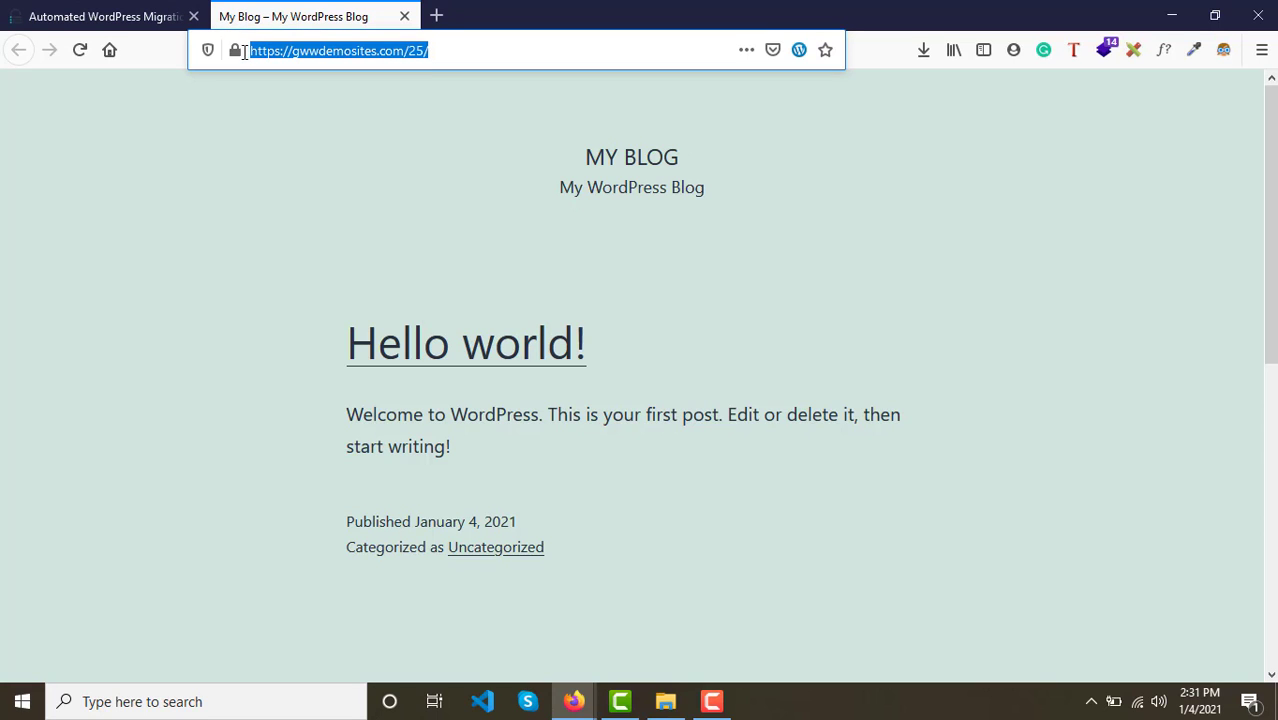
key("ctrl+shift+Tab")
left_click(308, 269)
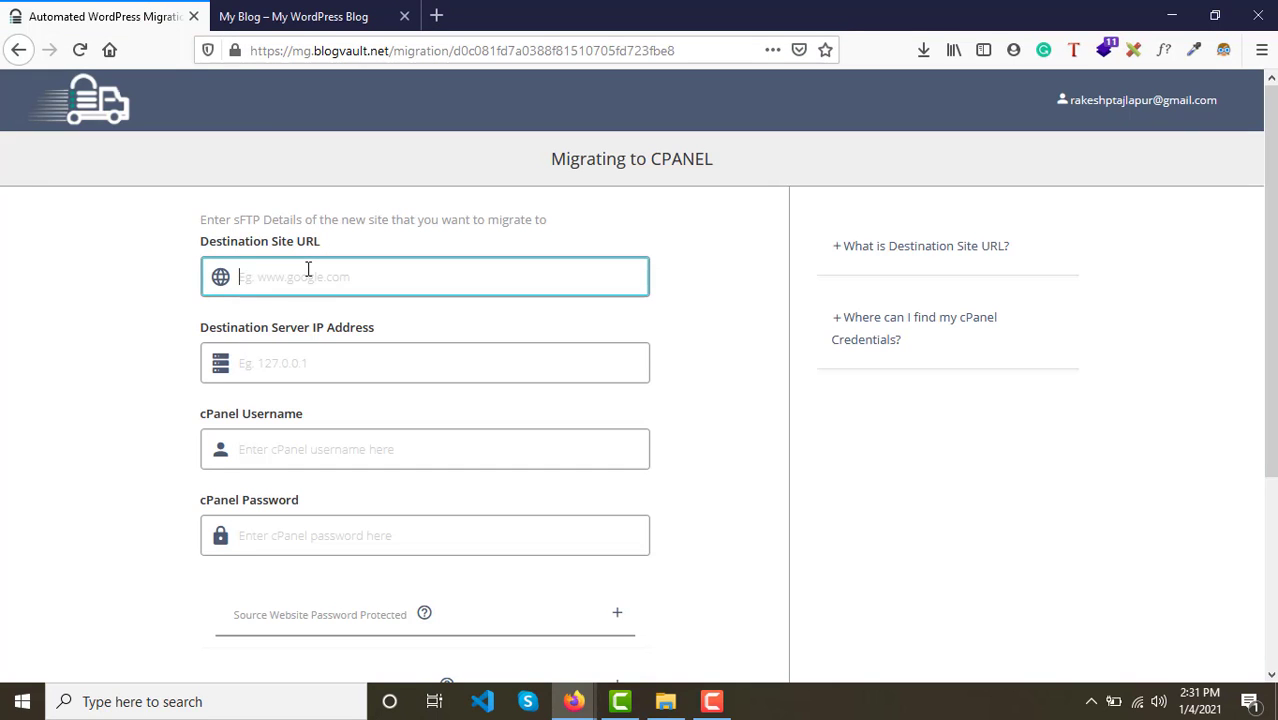
key("ctrl+v")
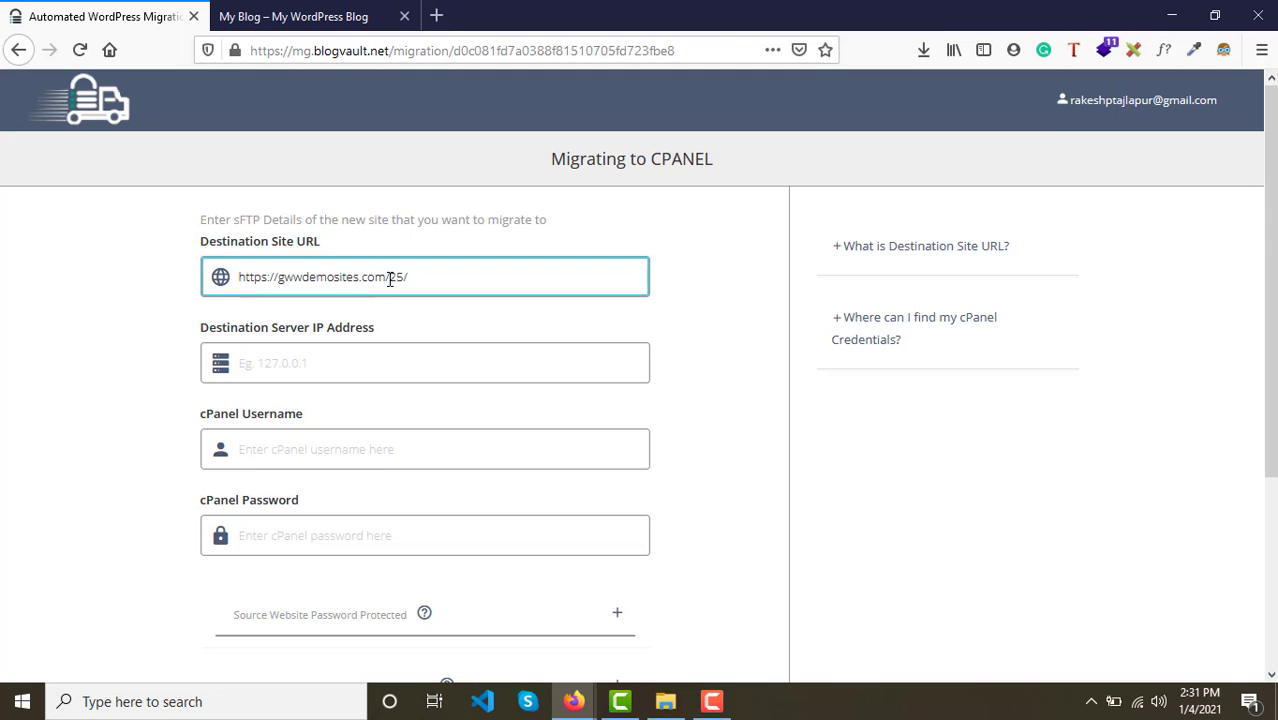
left_click_drag(389, 277, 416, 279)
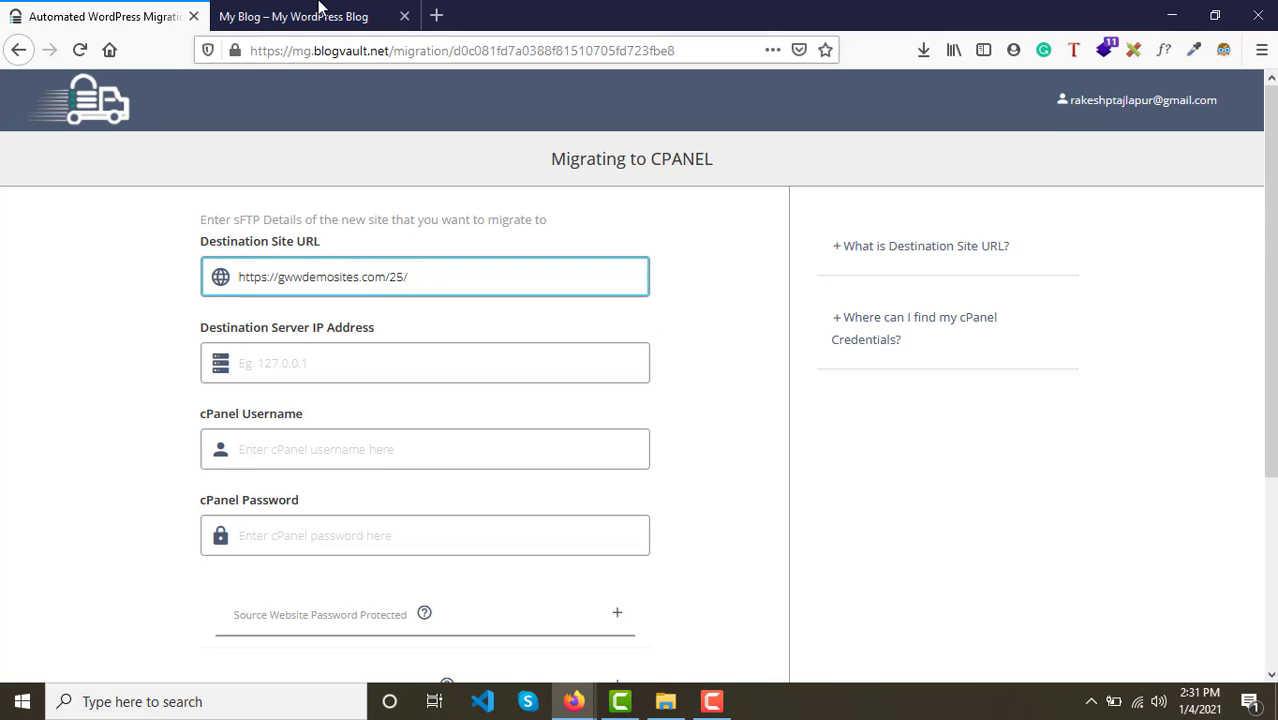
Confirm the 25/ subfolder matches the blog address and check the server IP field
left_click(320, 10)
left_click_drag(407, 50, 437, 50)
left_click(439, 53)
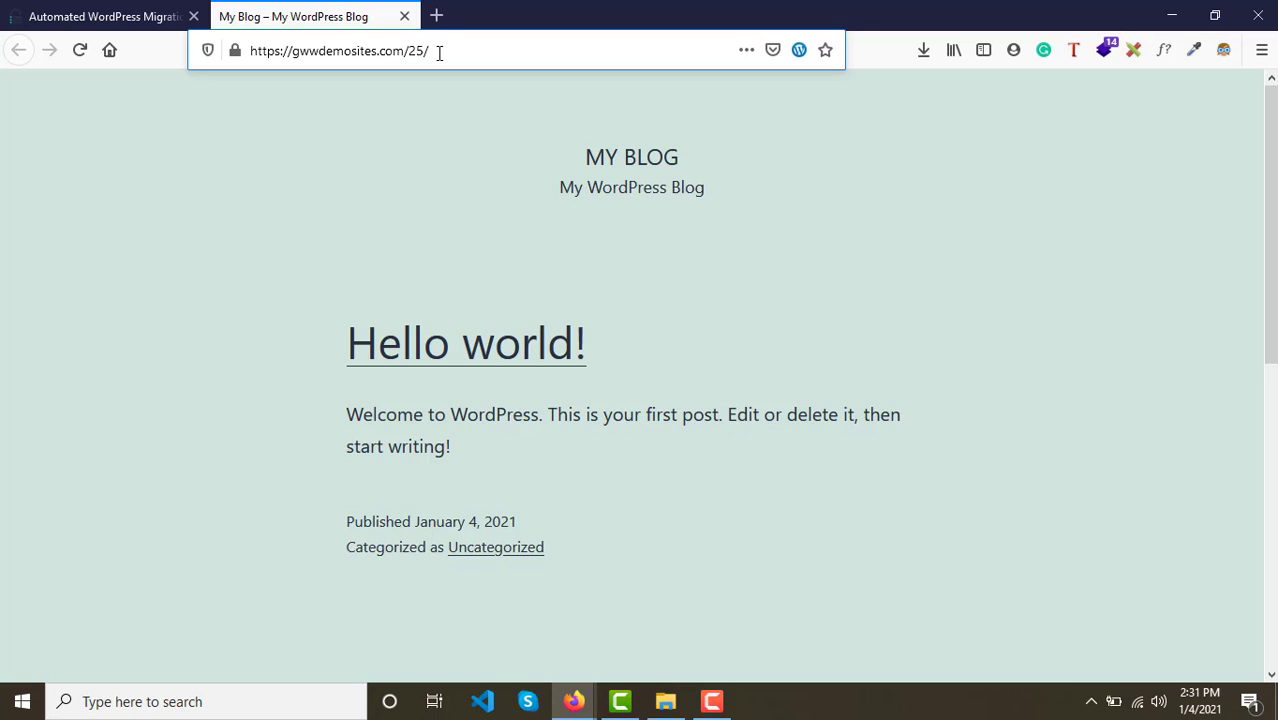
left_click(100, 16)
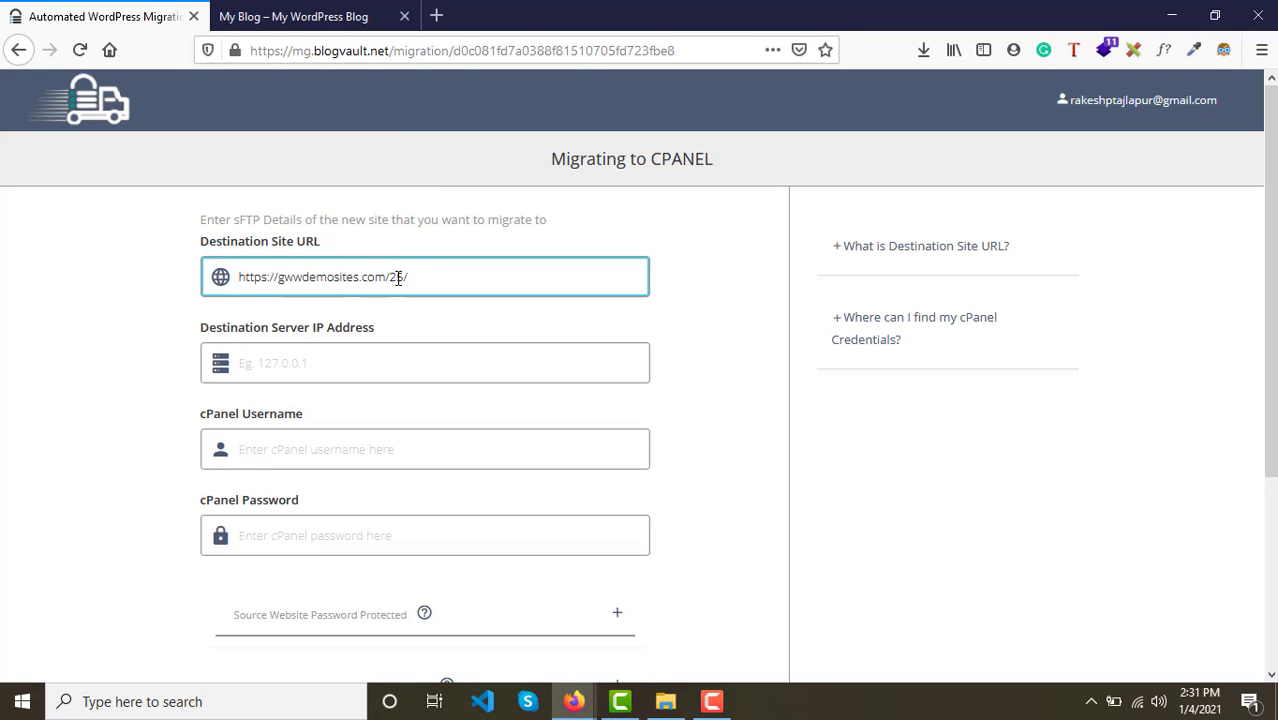
left_click(269, 365)
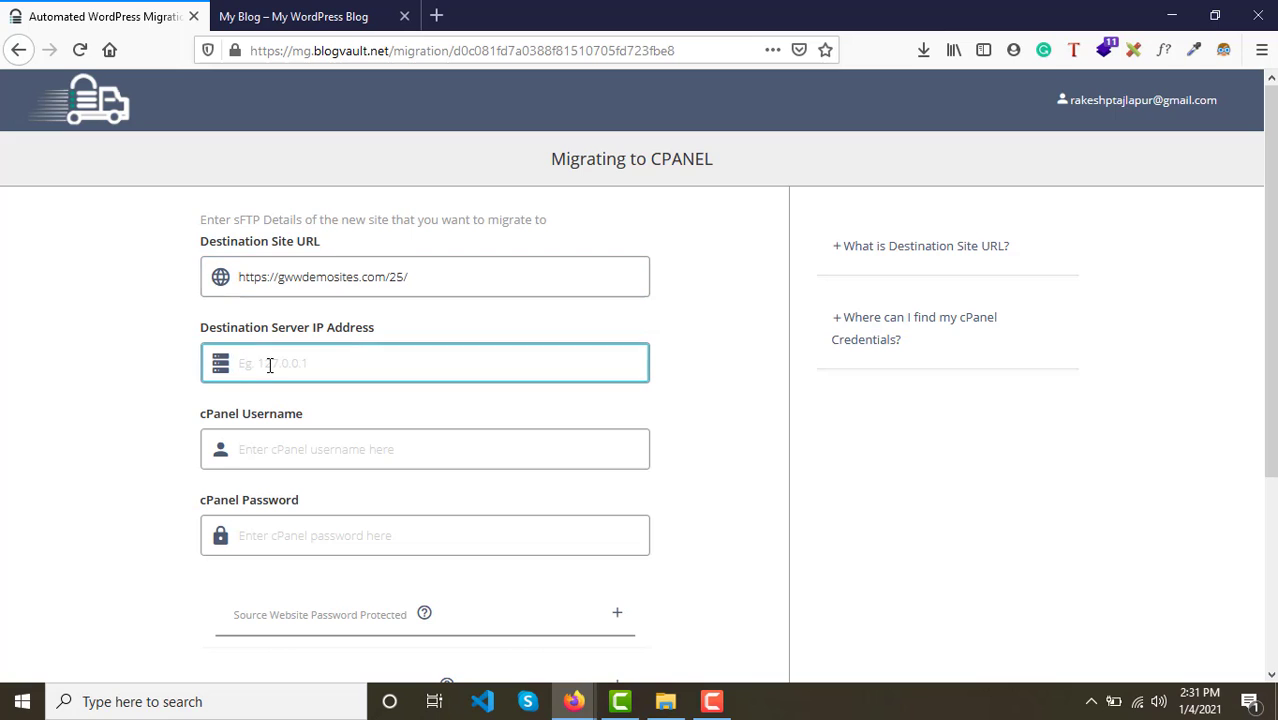
left_click(402, 321)
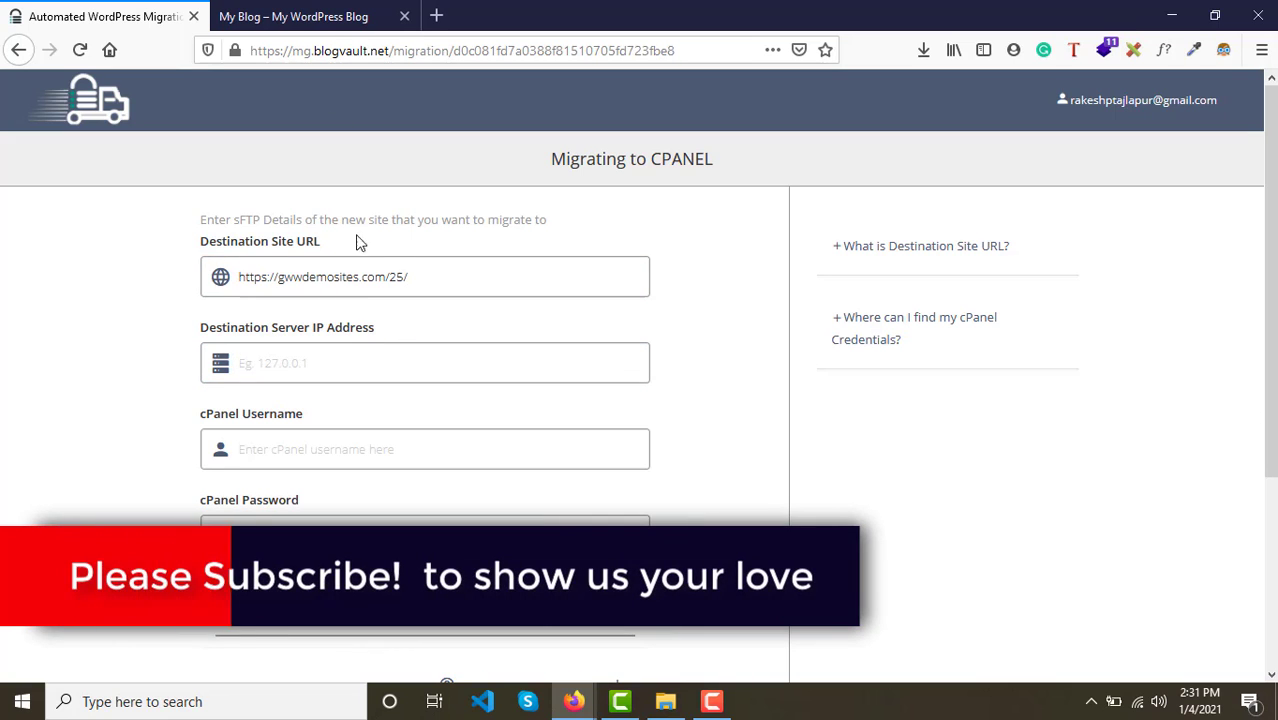
Bring up Google Slides on slide 5, listing the required migration details
left_click(324, 20)
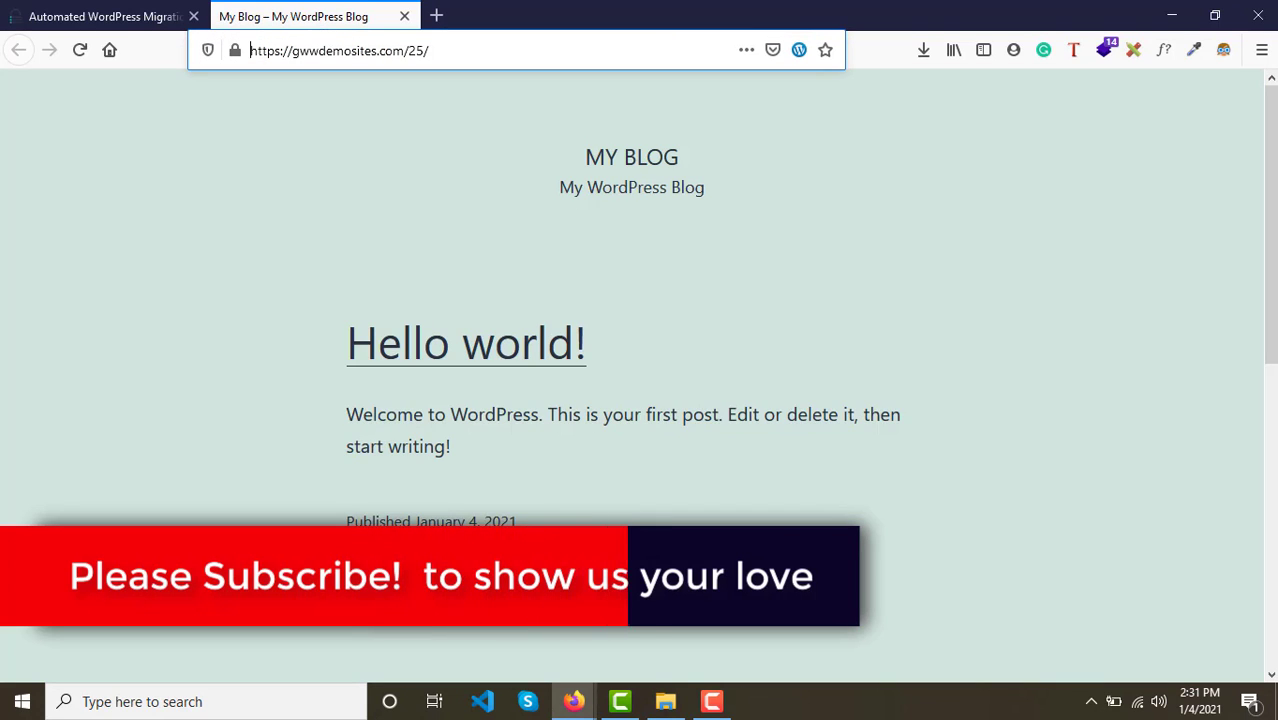
mouse_move(630, 693)
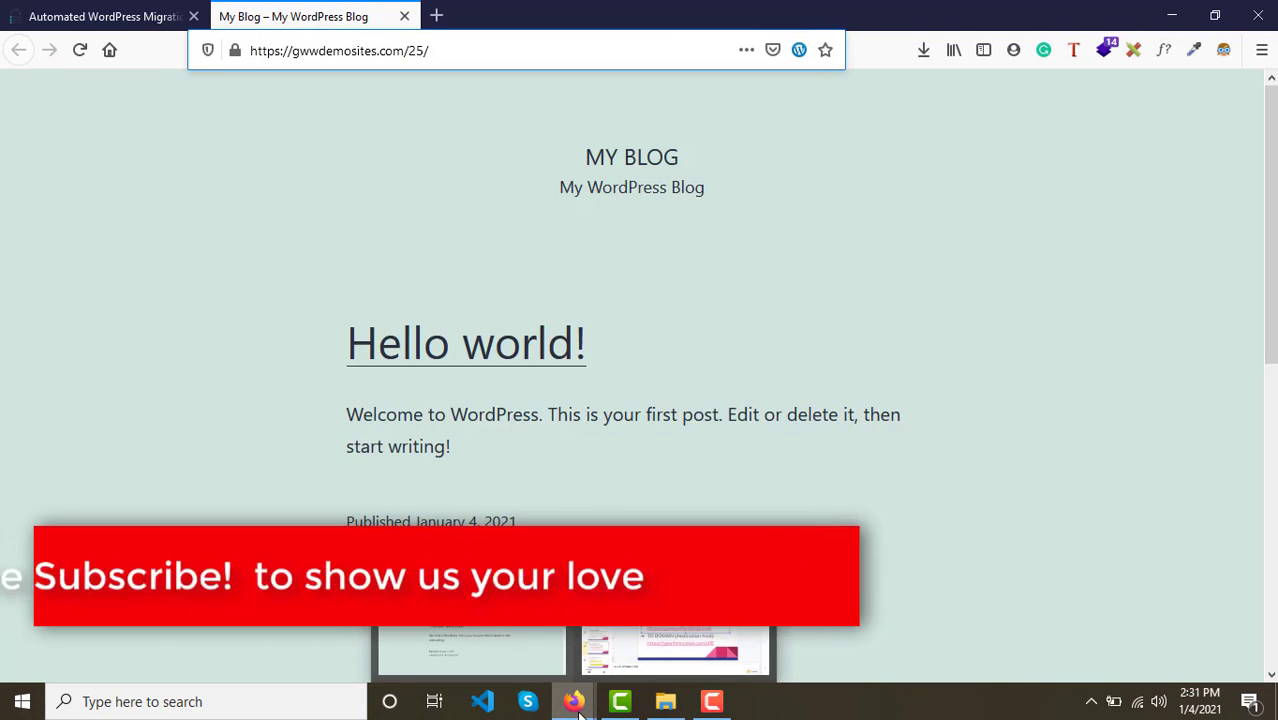
left_click(657, 630)
left_click(133, 596)
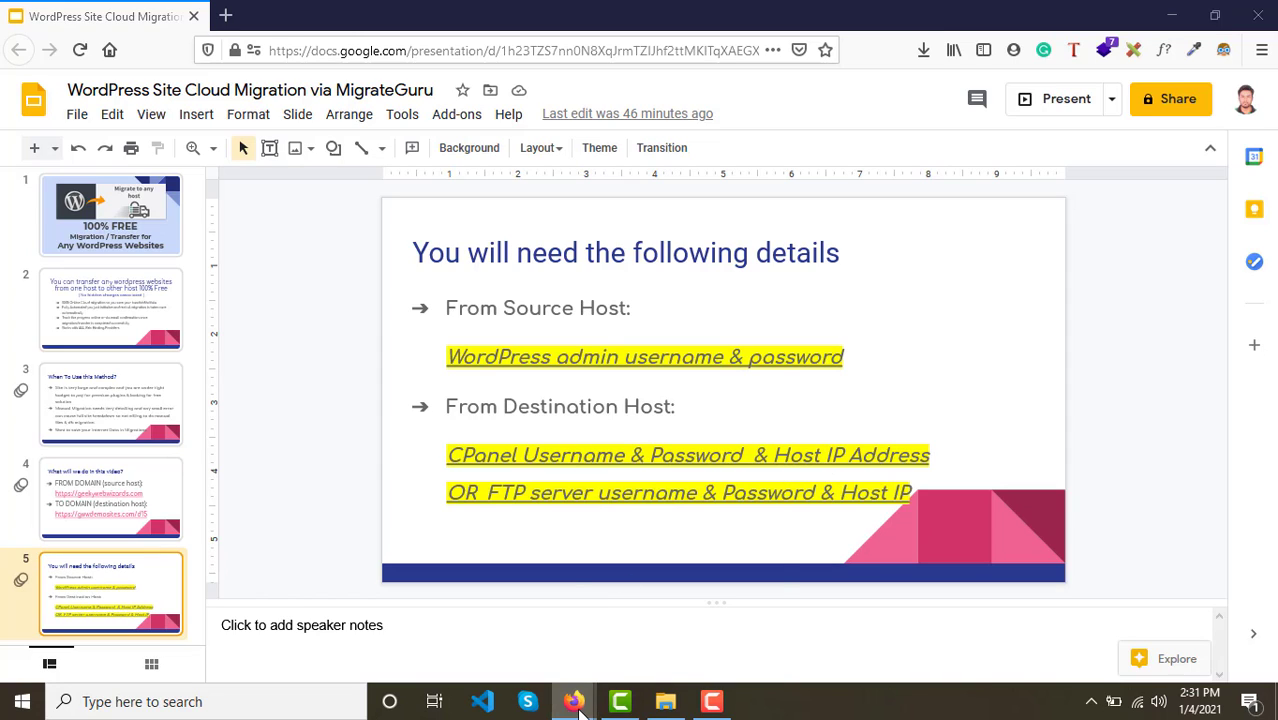
Switch from Google Slides back to the My Blog Firefox window
mouse_move(573, 701)
left_click(517, 648)
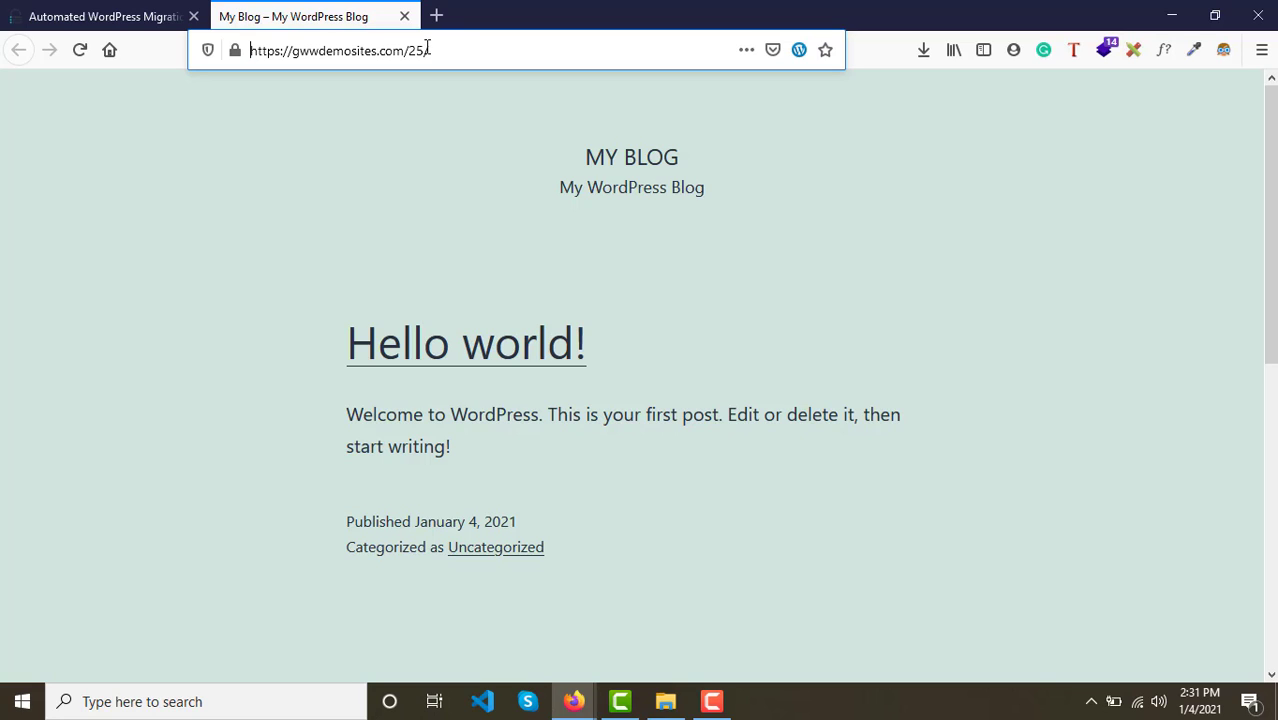
Open gwwdemosites.com/cpanel in place of 25/ and log in to the destination cPanel
left_click_drag(408, 50, 494, 50)
type("cp")
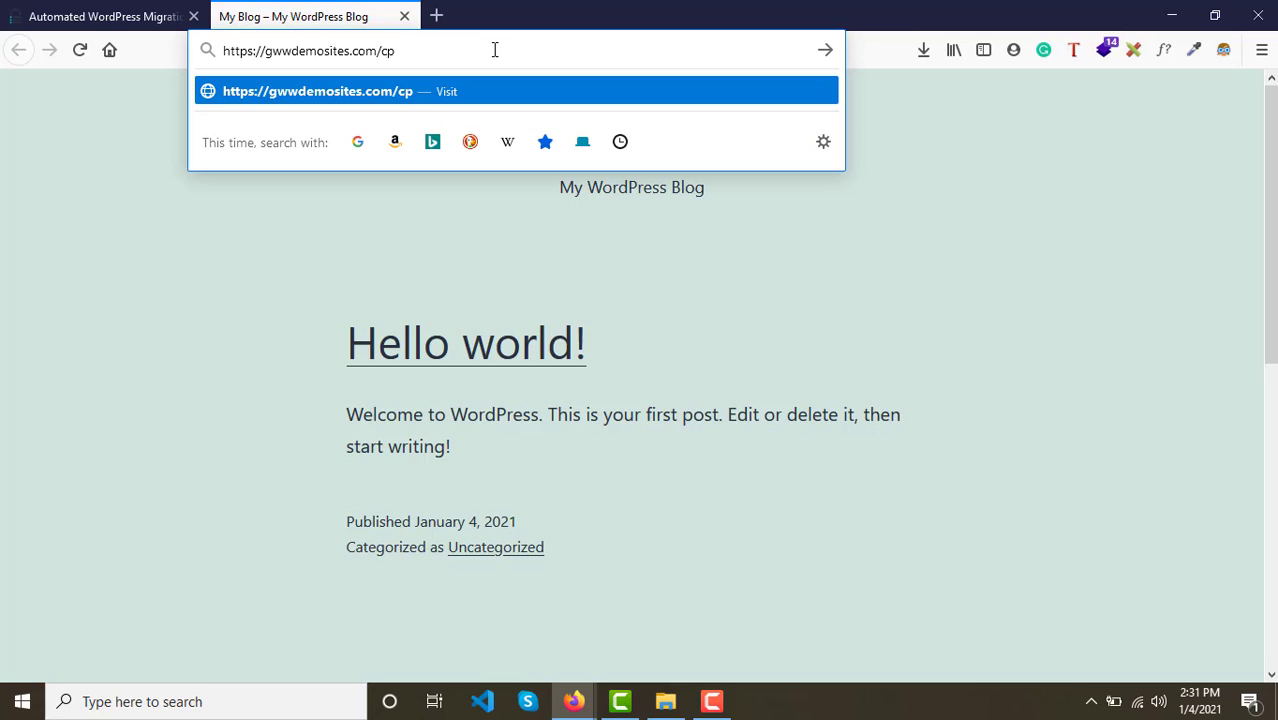
type("anel")
key("Return")
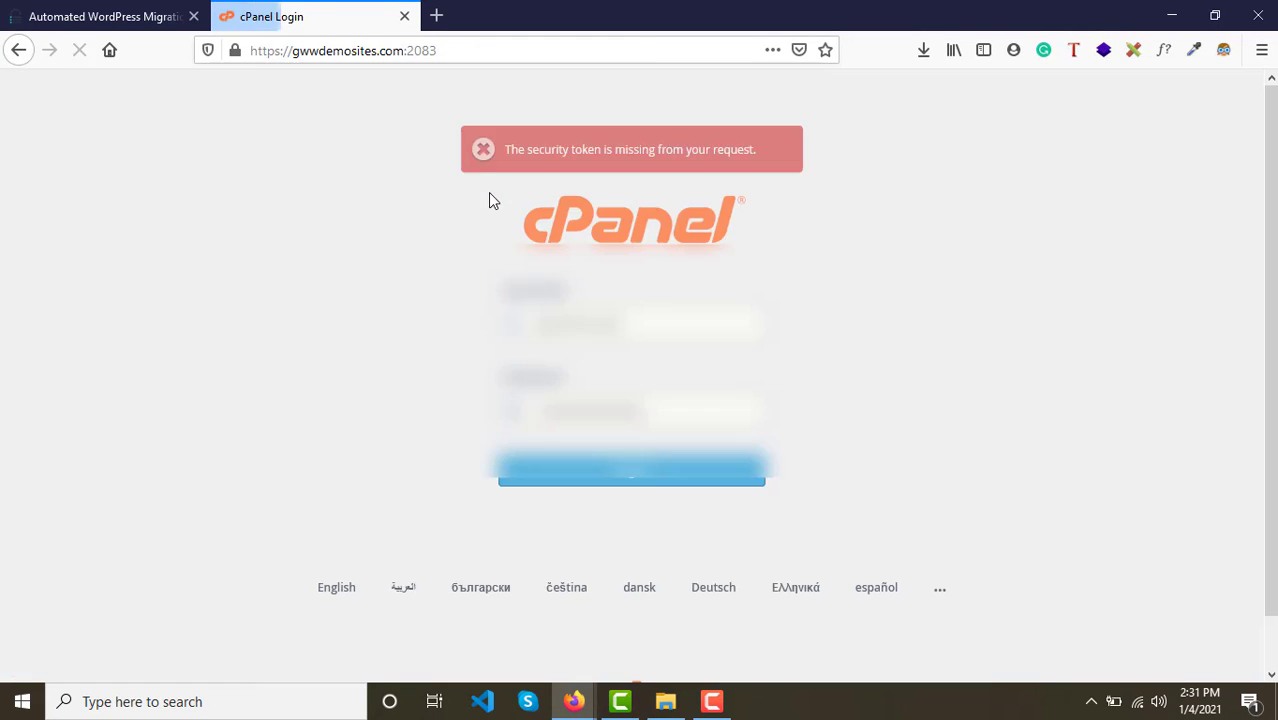
left_click(622, 482)
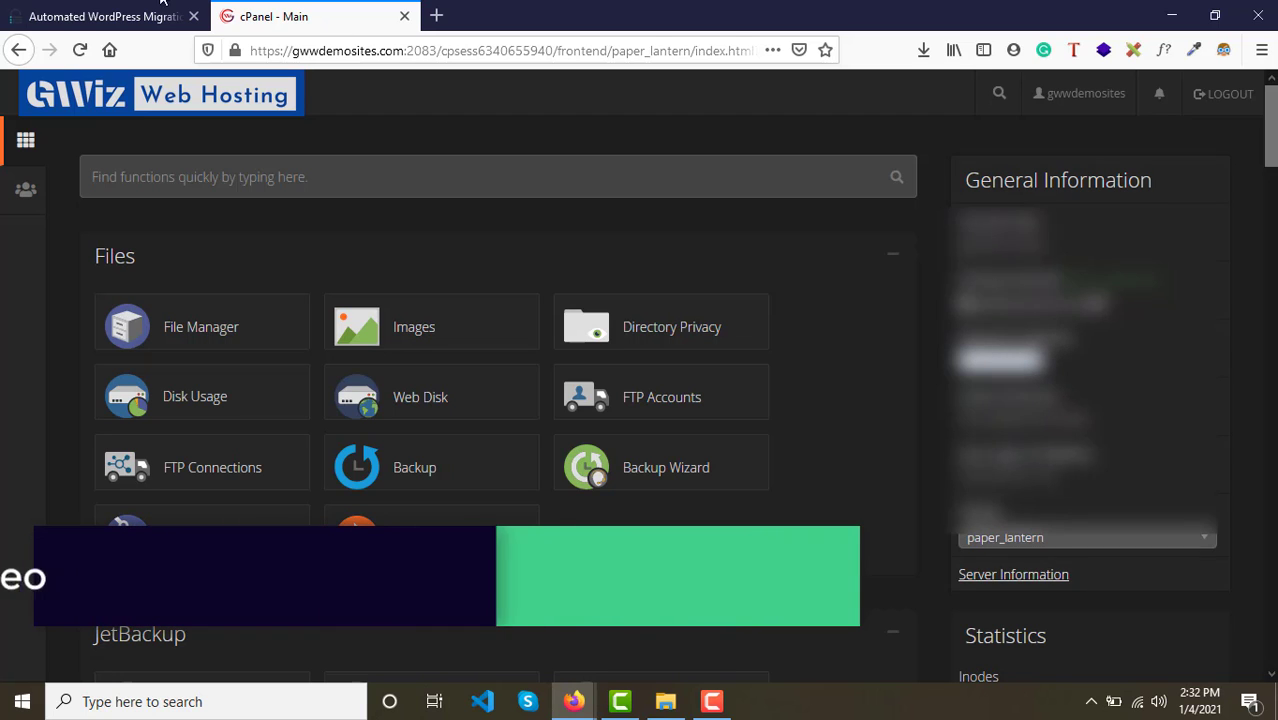
Complete the destination credentials, pasting the sFTP password into the third field
left_click(100, 16)
left_click(332, 362)
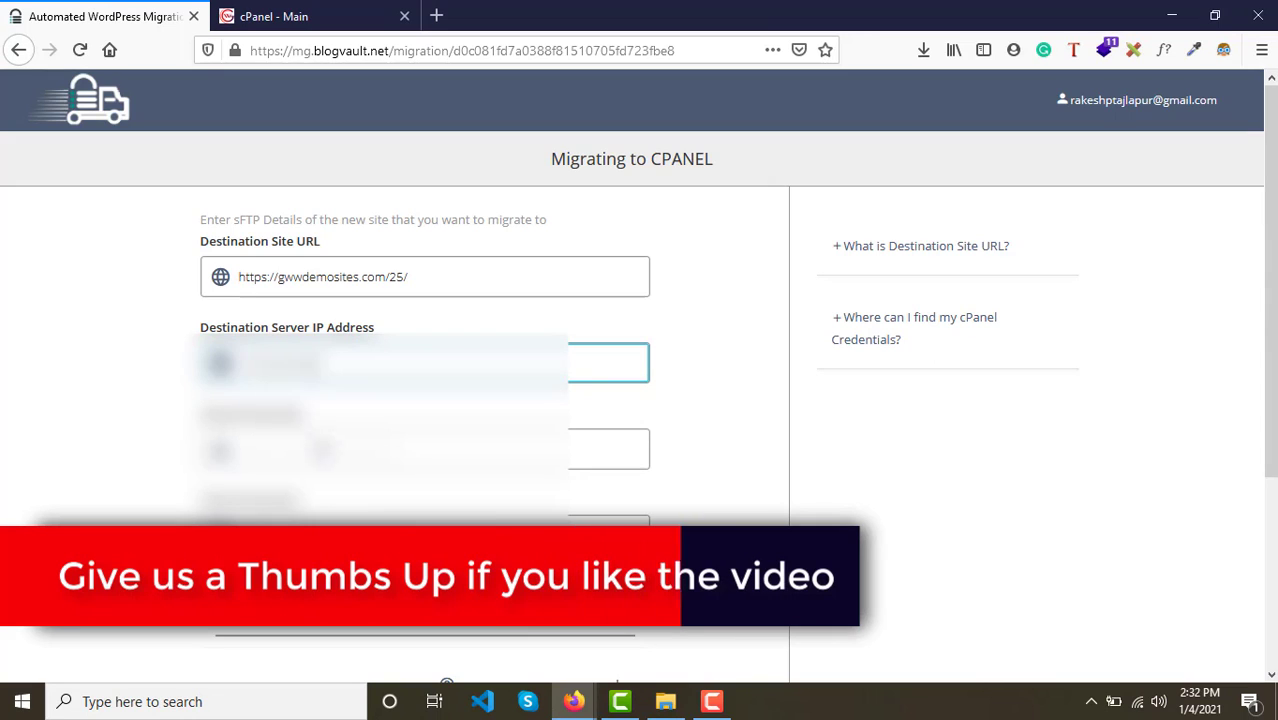
left_click(330, 448)
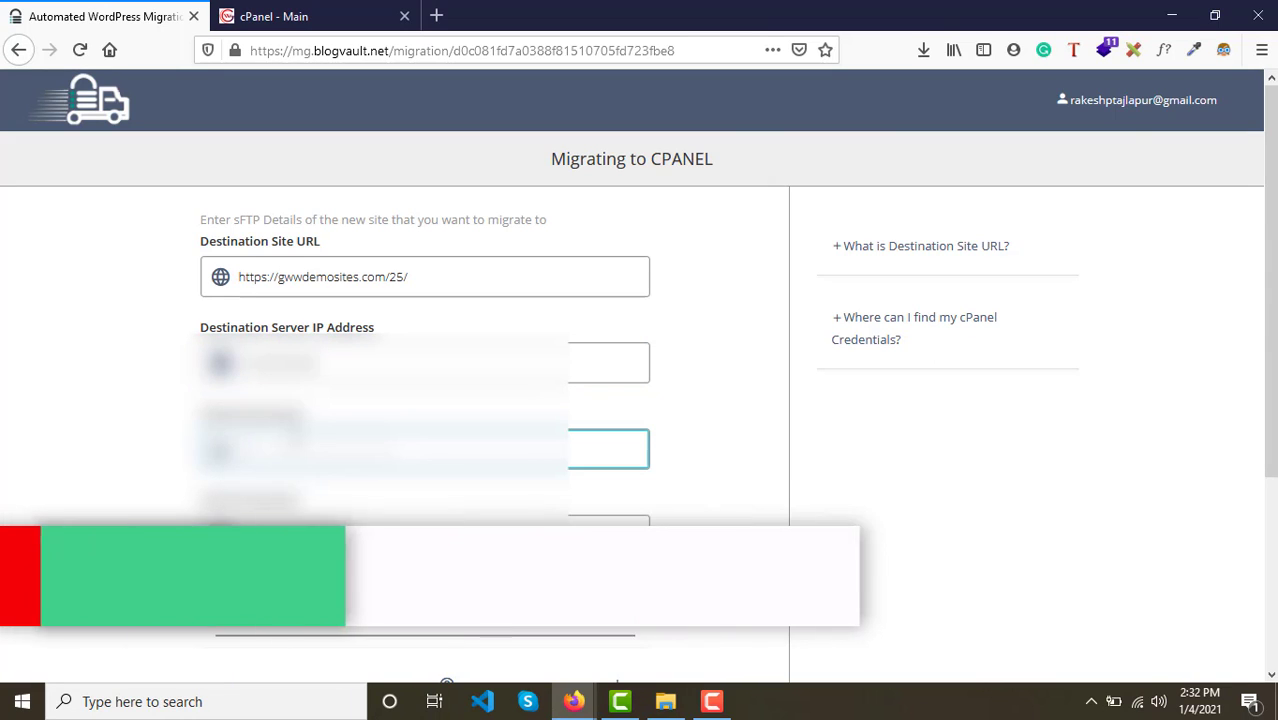
left_click(307, 12)
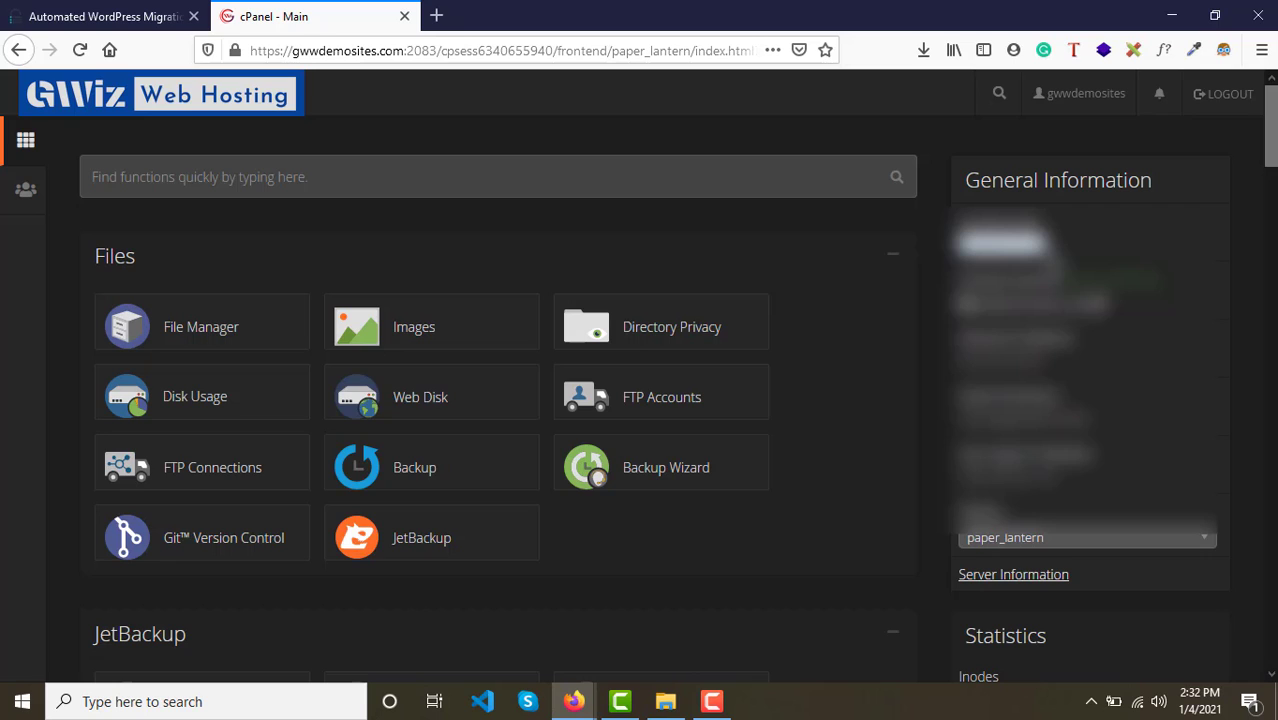
left_click(118, 10)
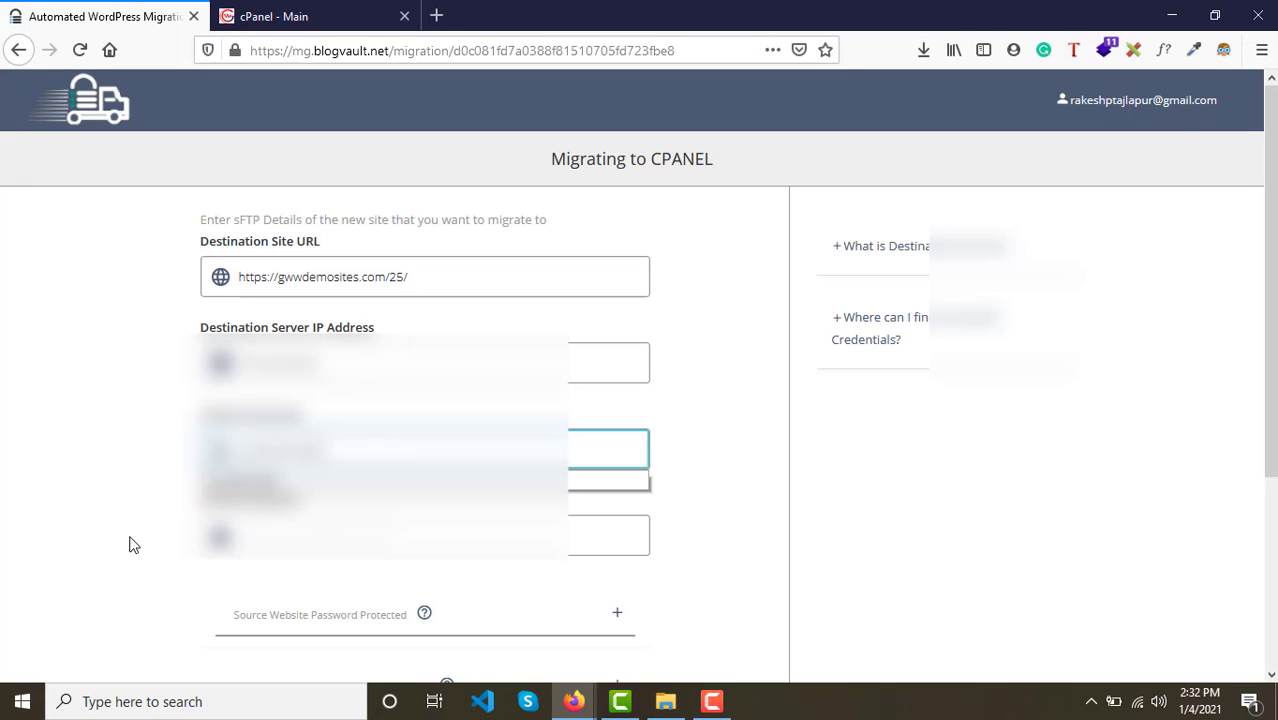
left_click(90, 521)
left_click(274, 553)
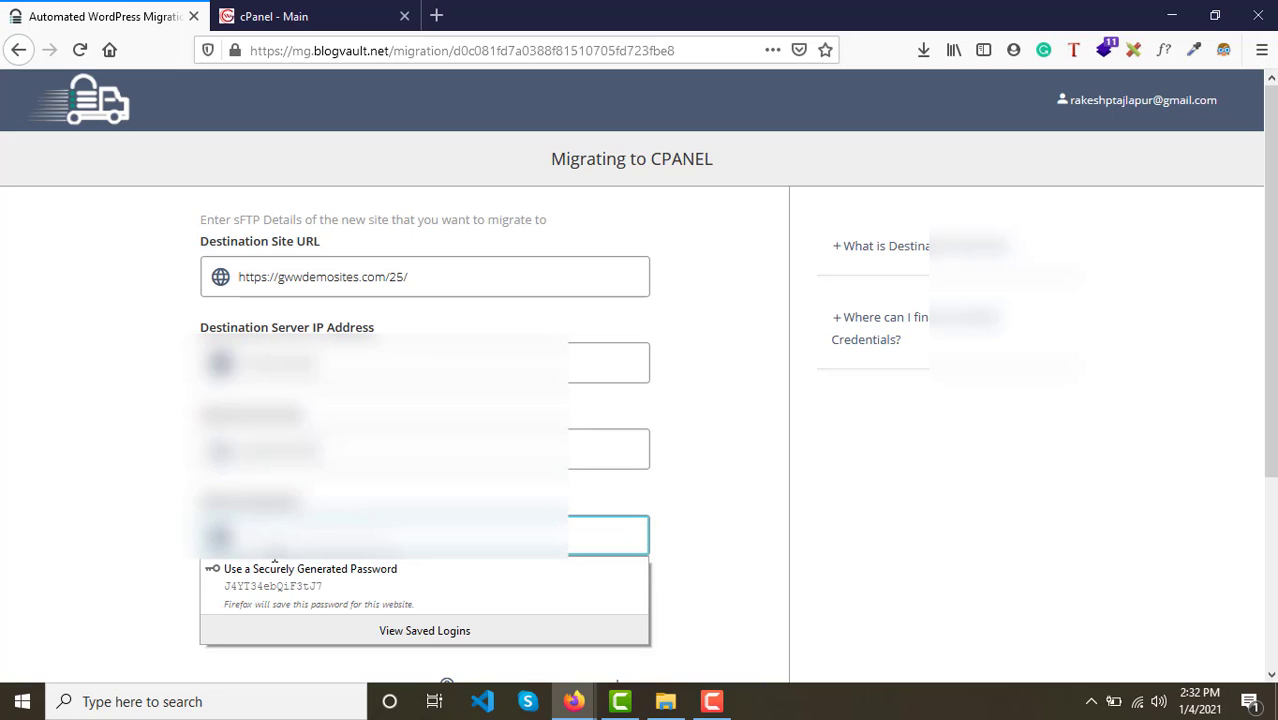
key("ctrl+v")
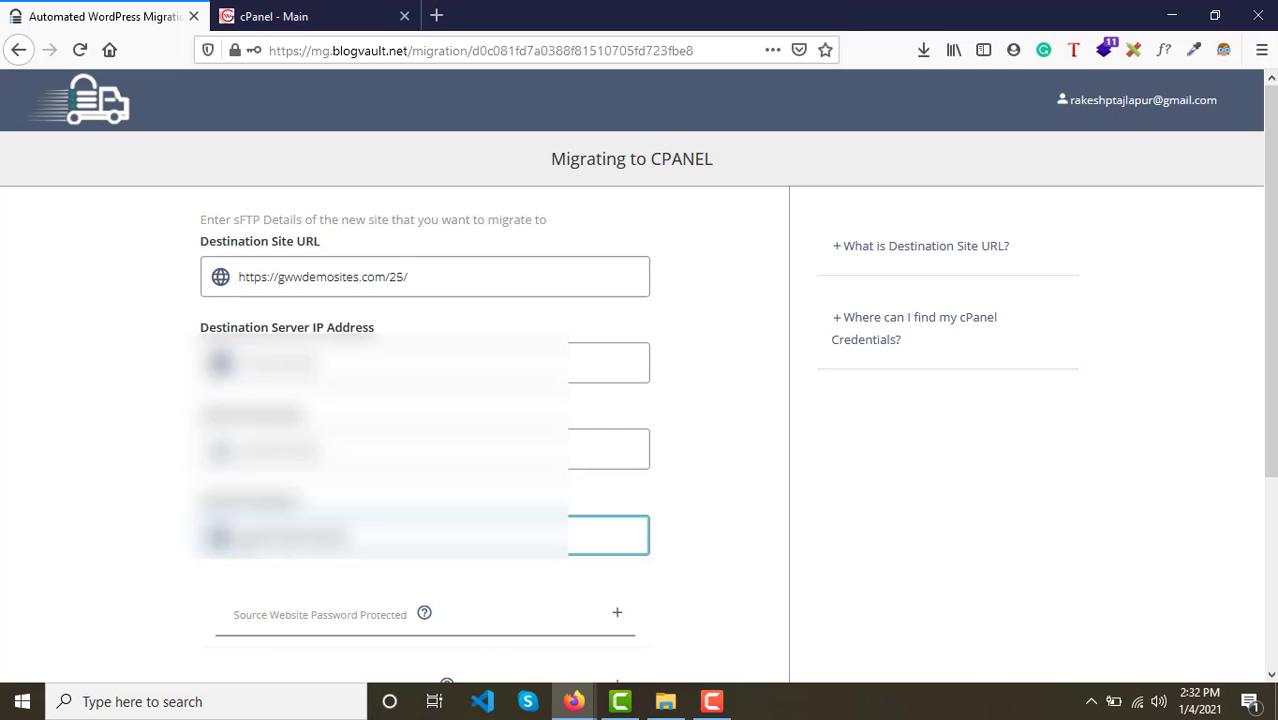
Submit the destination details with Migrate so validation begins
scroll(133, 523, "down", 1)
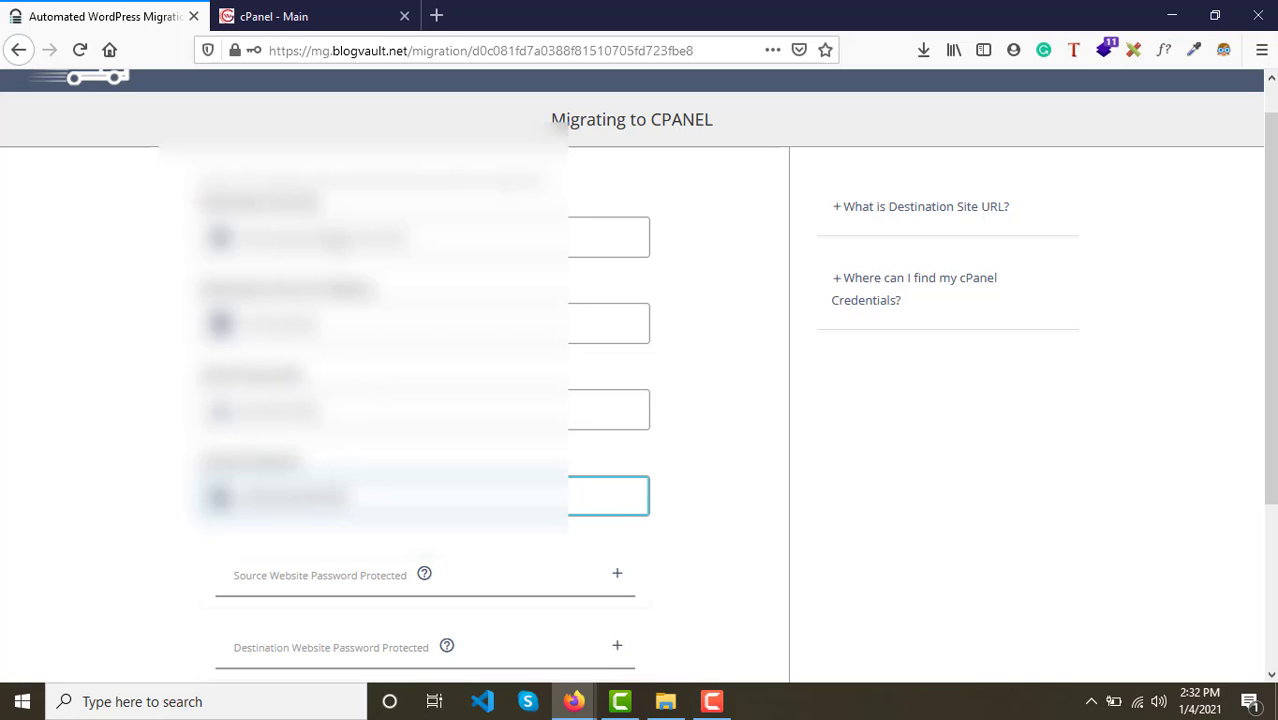
left_click(400, 237)
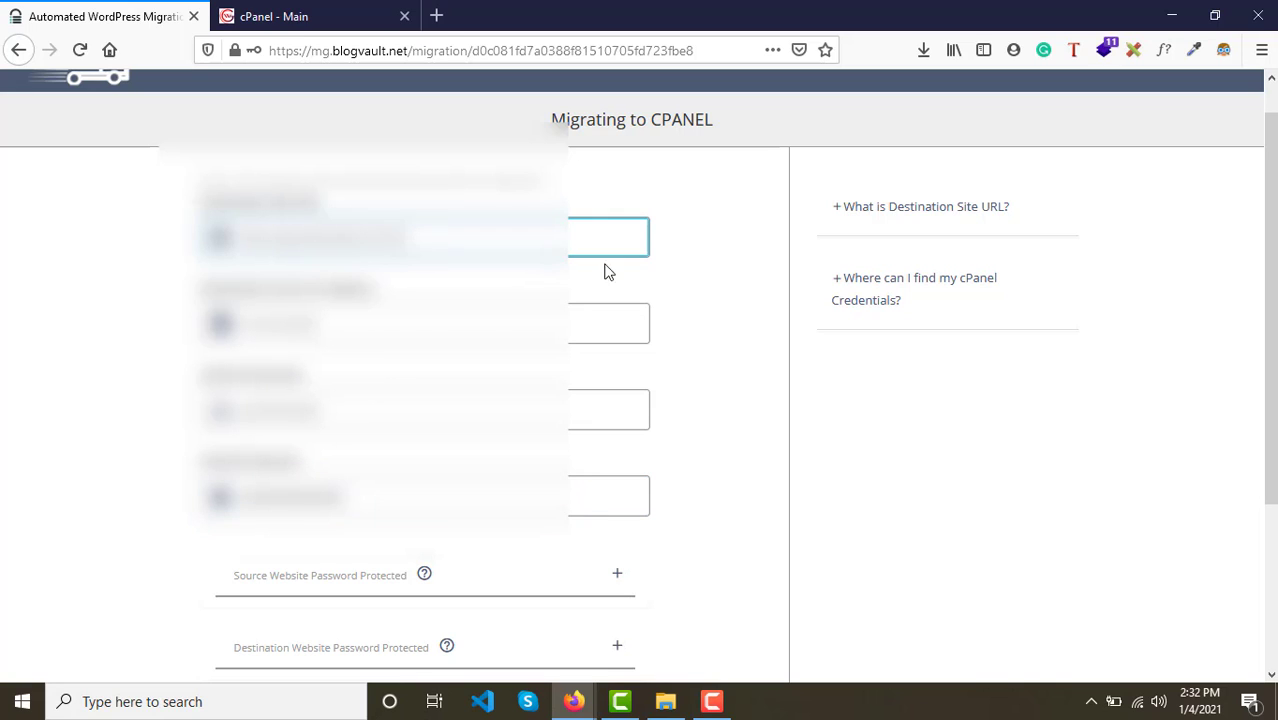
scroll(753, 319, "down", 3)
left_click(537, 643)
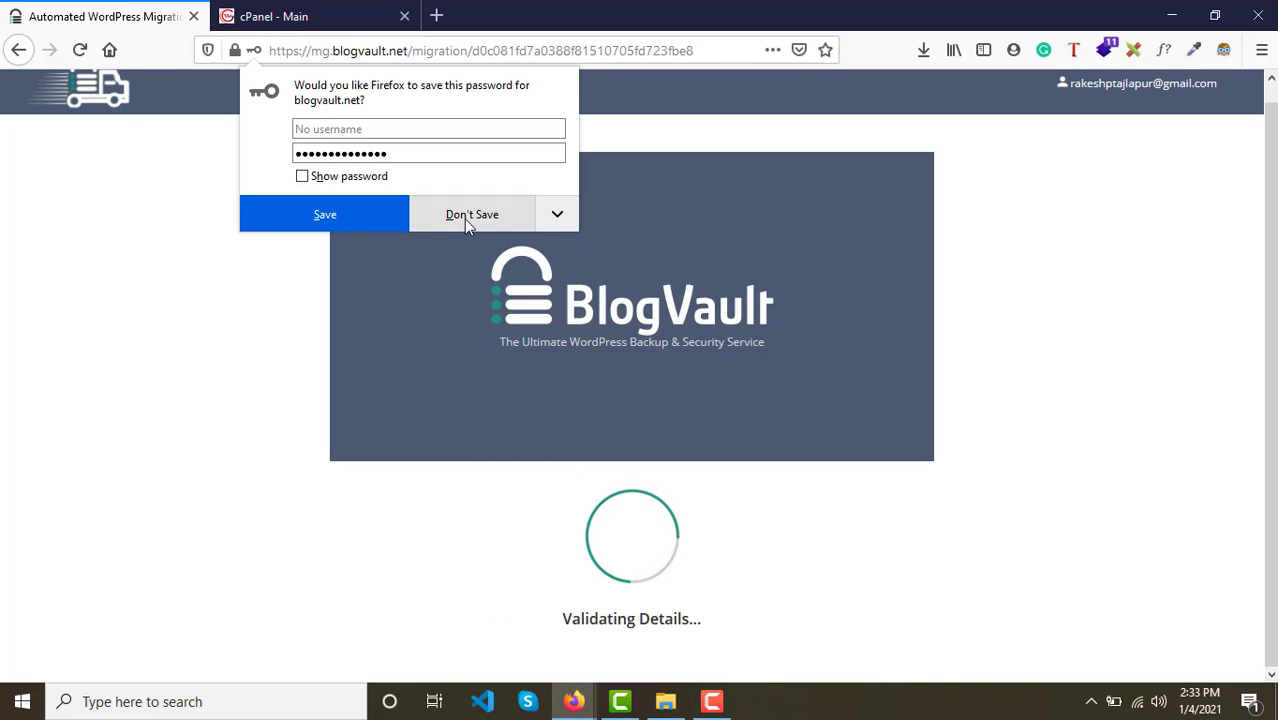
Decline saving the password and wait for the migration to begin at 0 Bytes and 0/12 tables
left_click(465, 216)
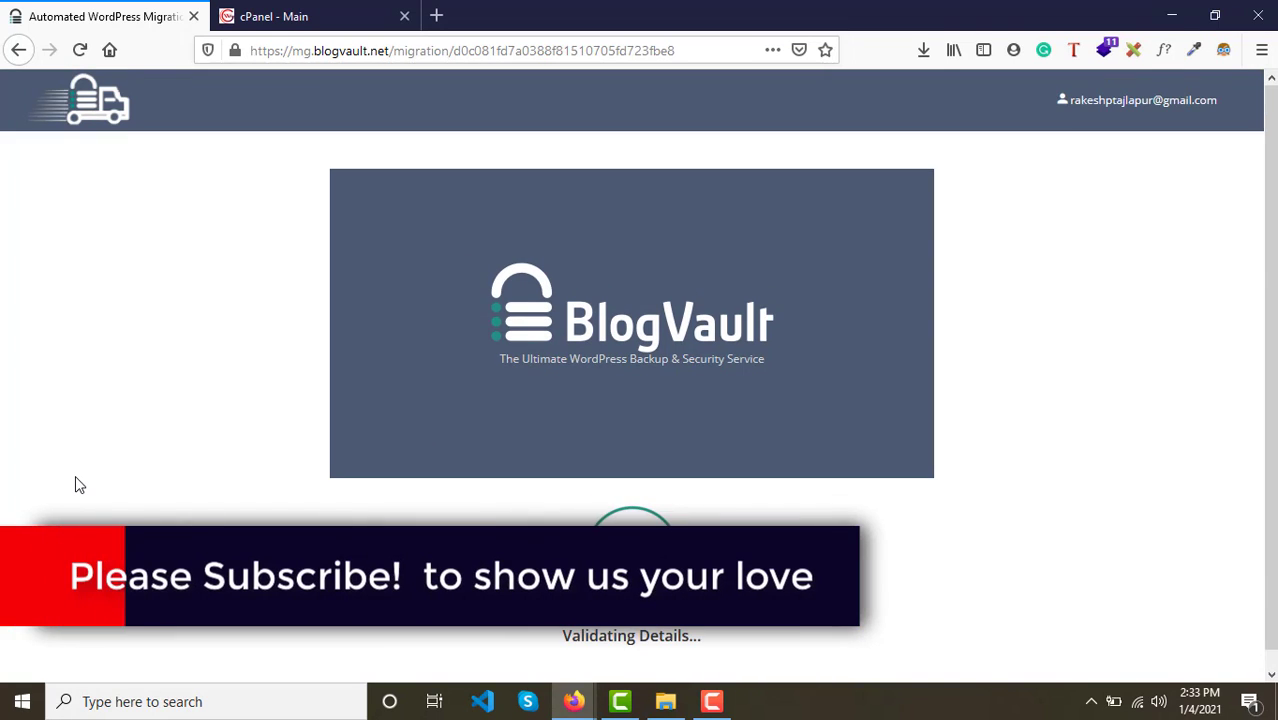
scroll(442, 640, "down", 1)
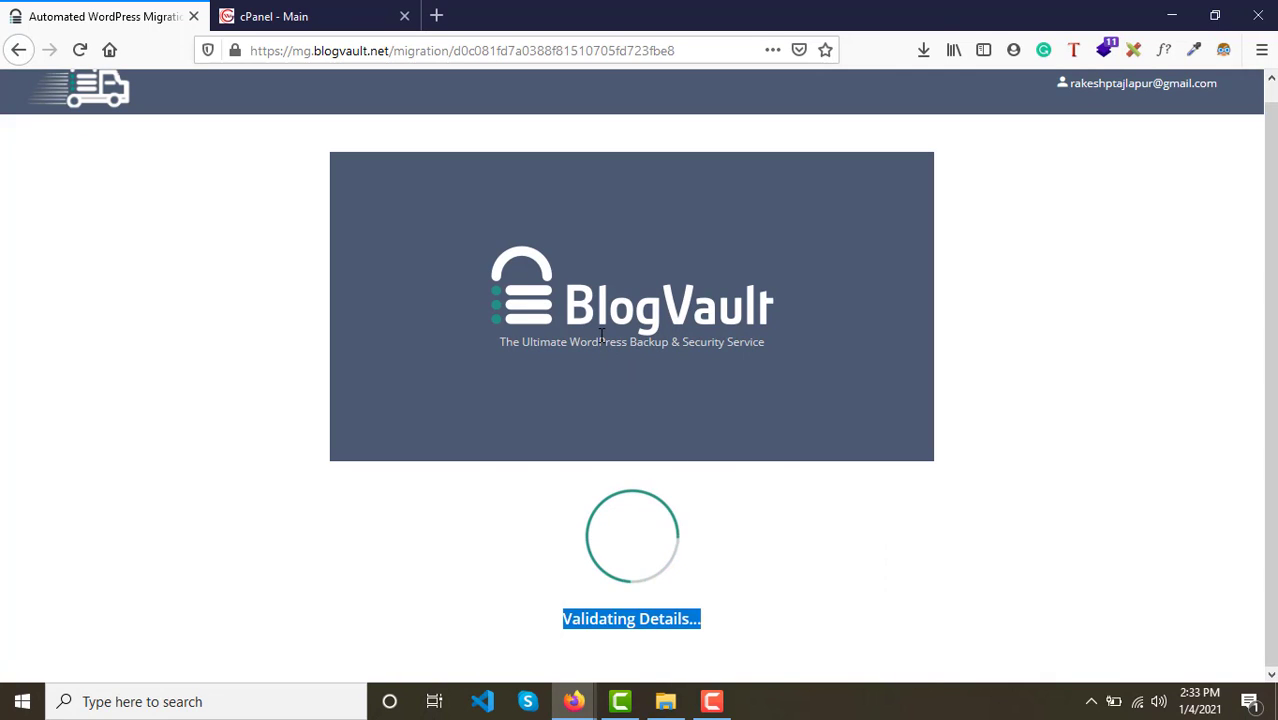
left_click(720, 633)
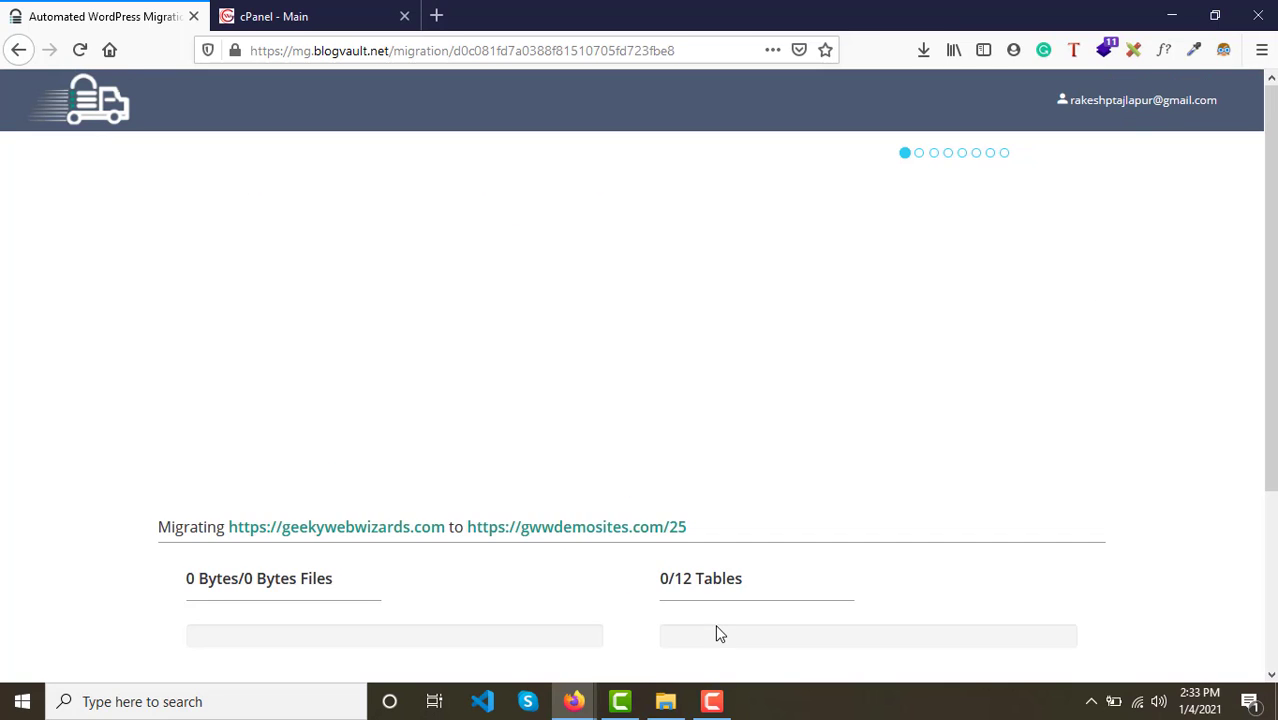
Follow the progress bars until 7 of 12 tables are copied, then go to the cPanel - Main tab
scroll(718, 633, "down", 4)
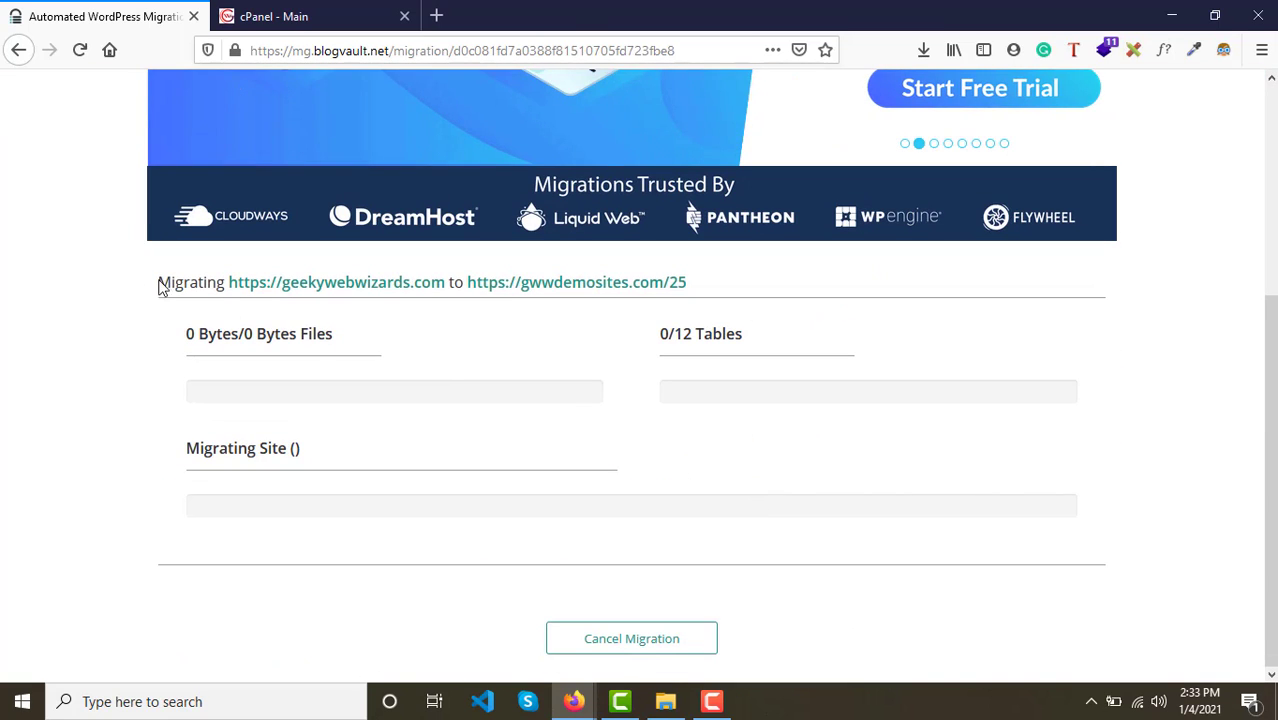
left_click_drag(180, 283, 689, 286)
key("ctrl+c")
left_click(272, 286)
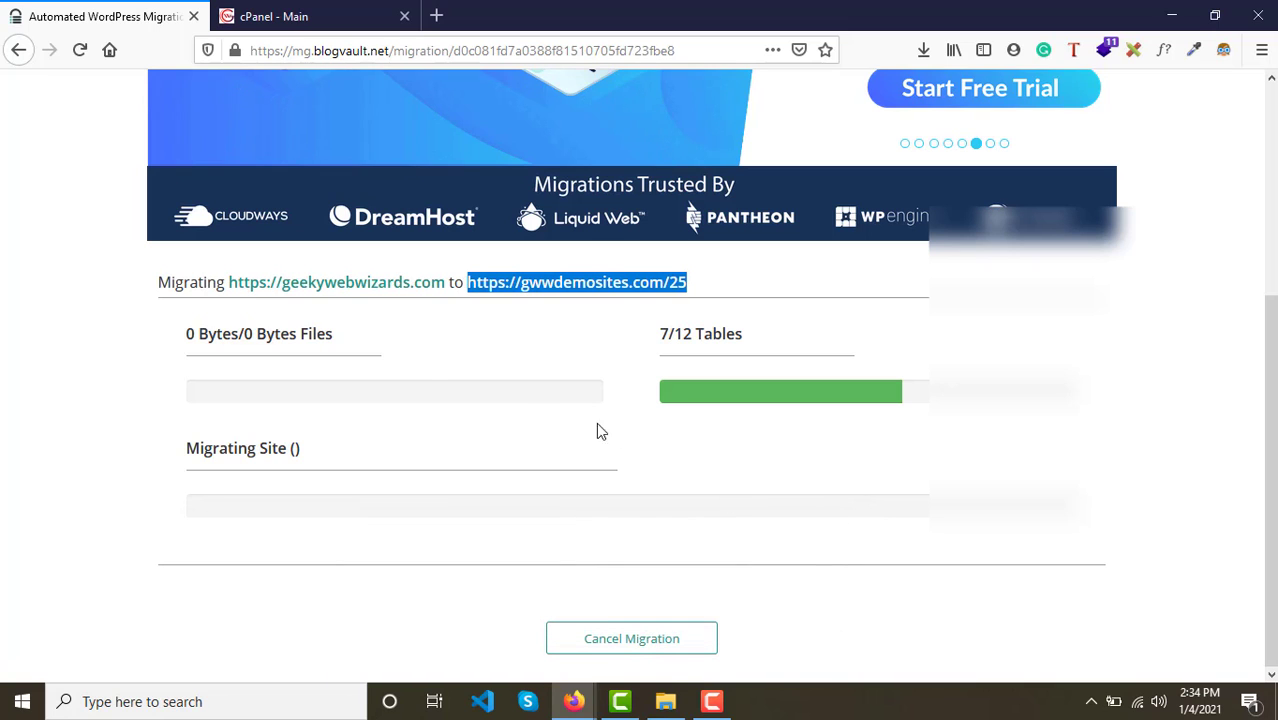
left_click(318, 10)
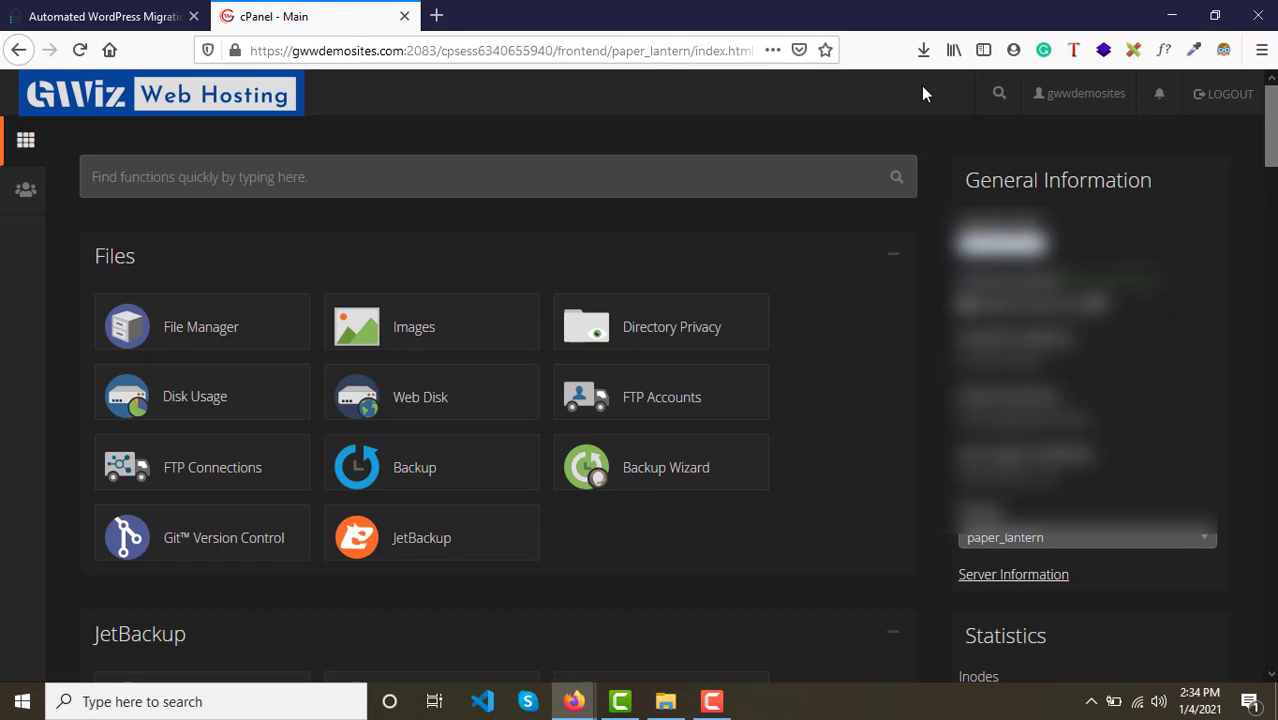
Load gwwdemosites.com/25/ in the cPanel tab to view the destination site
left_click(404, 52)
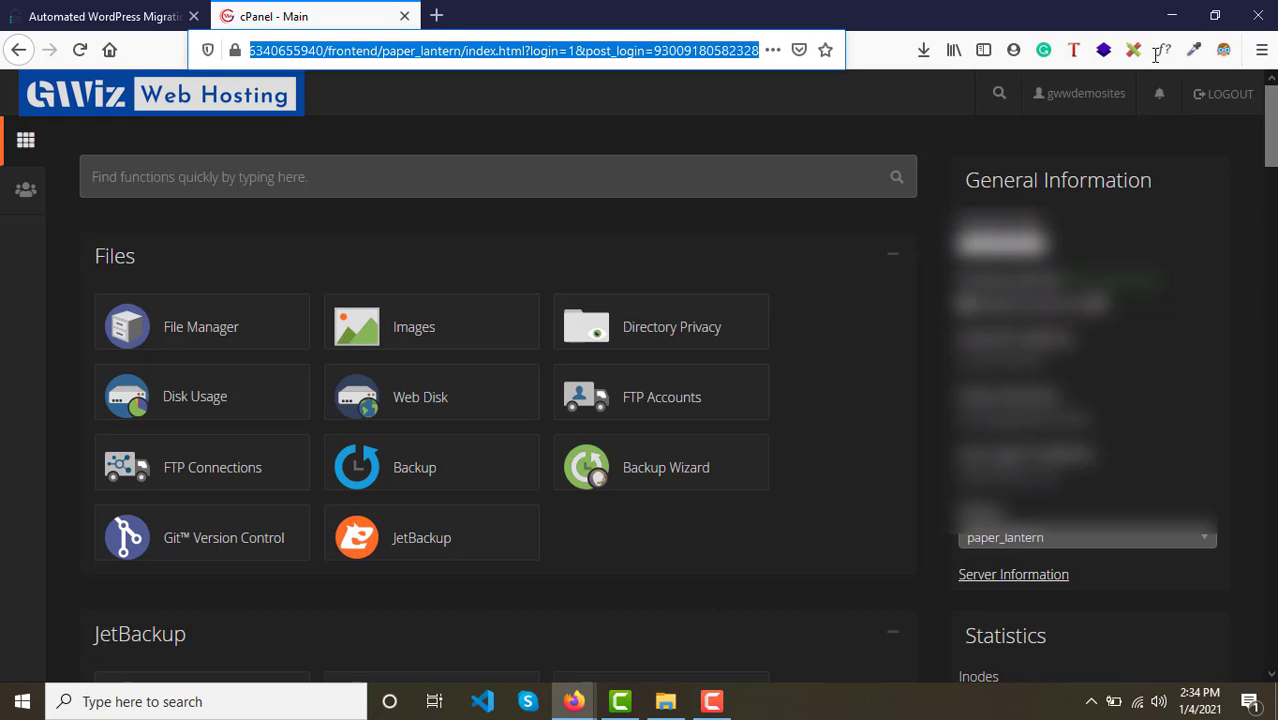
key("ctrl+v")
type("25/")
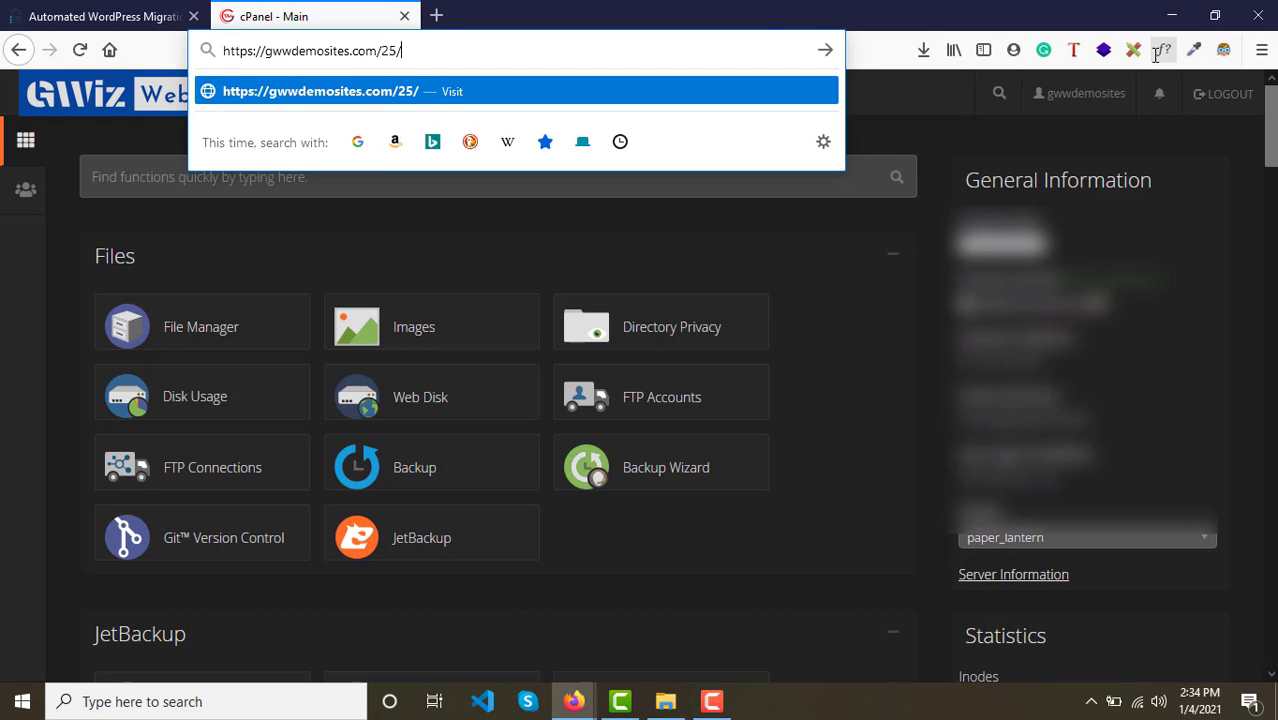
key("Return")
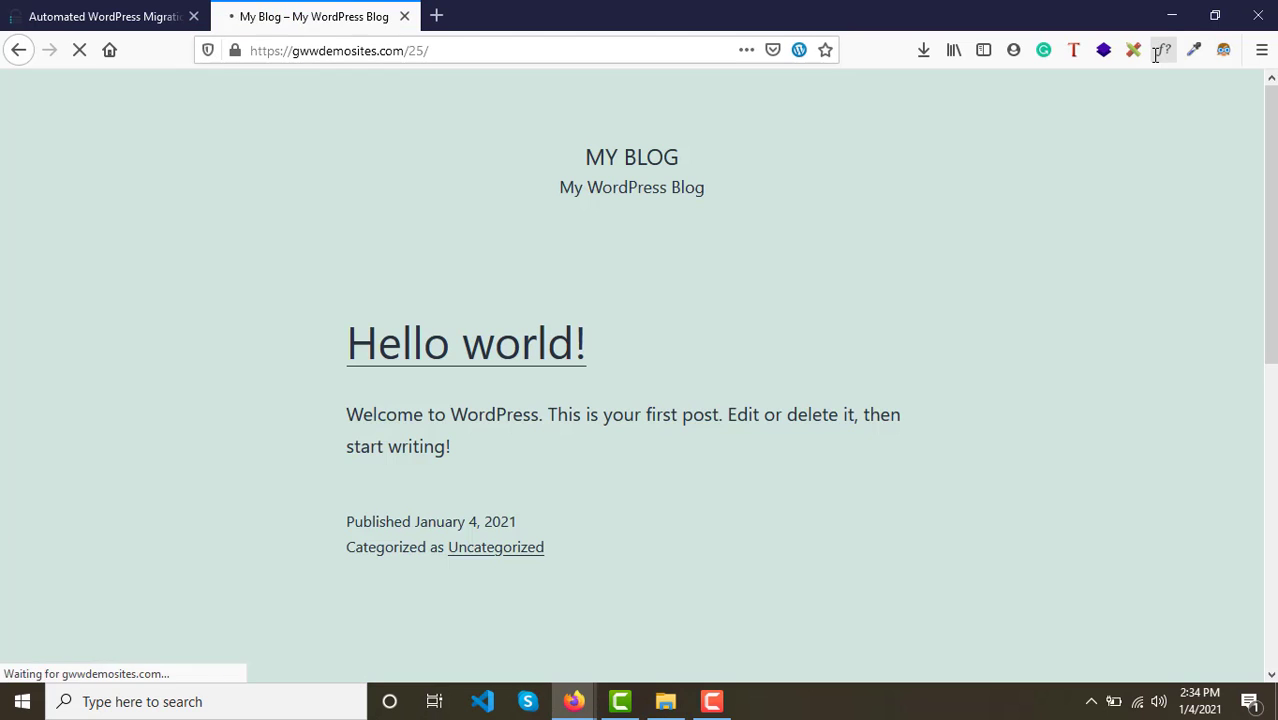
scroll(993, 348, "down", 4)
scroll(993, 348, "up", 4)
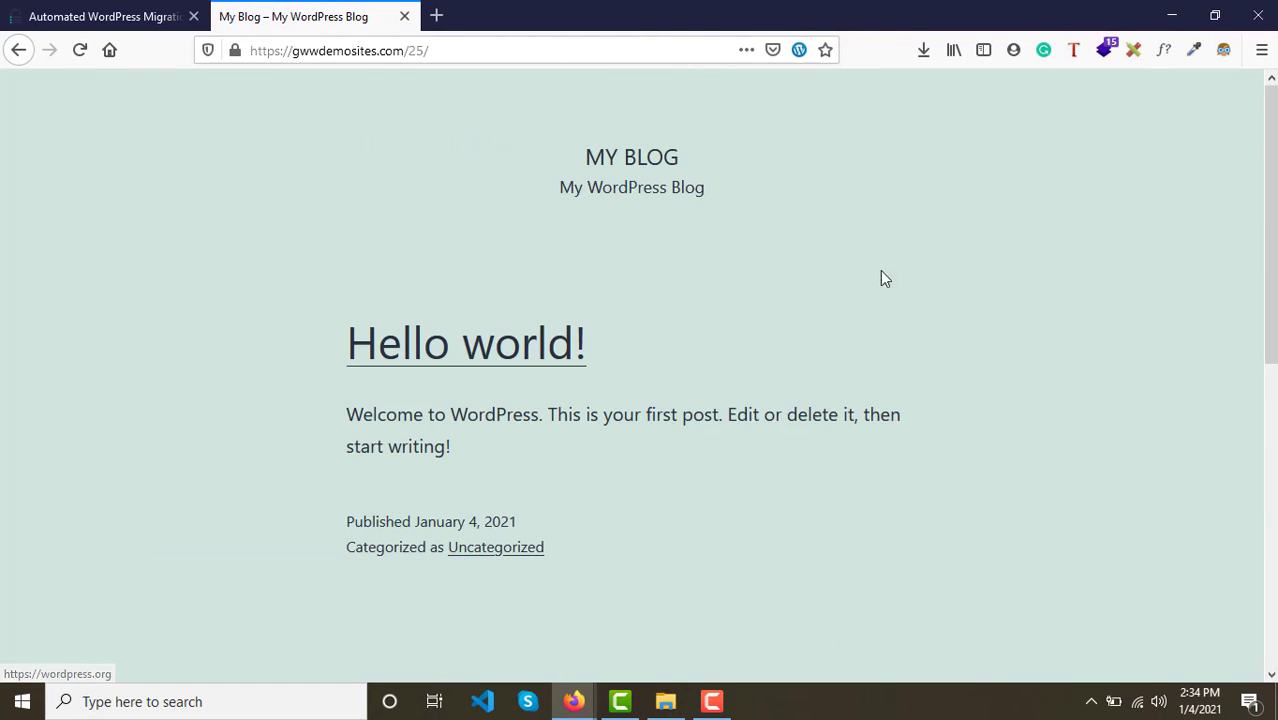
Check the migration tab until all 123.64 MB of files and 12/12 tables are copied
left_click(100, 16)
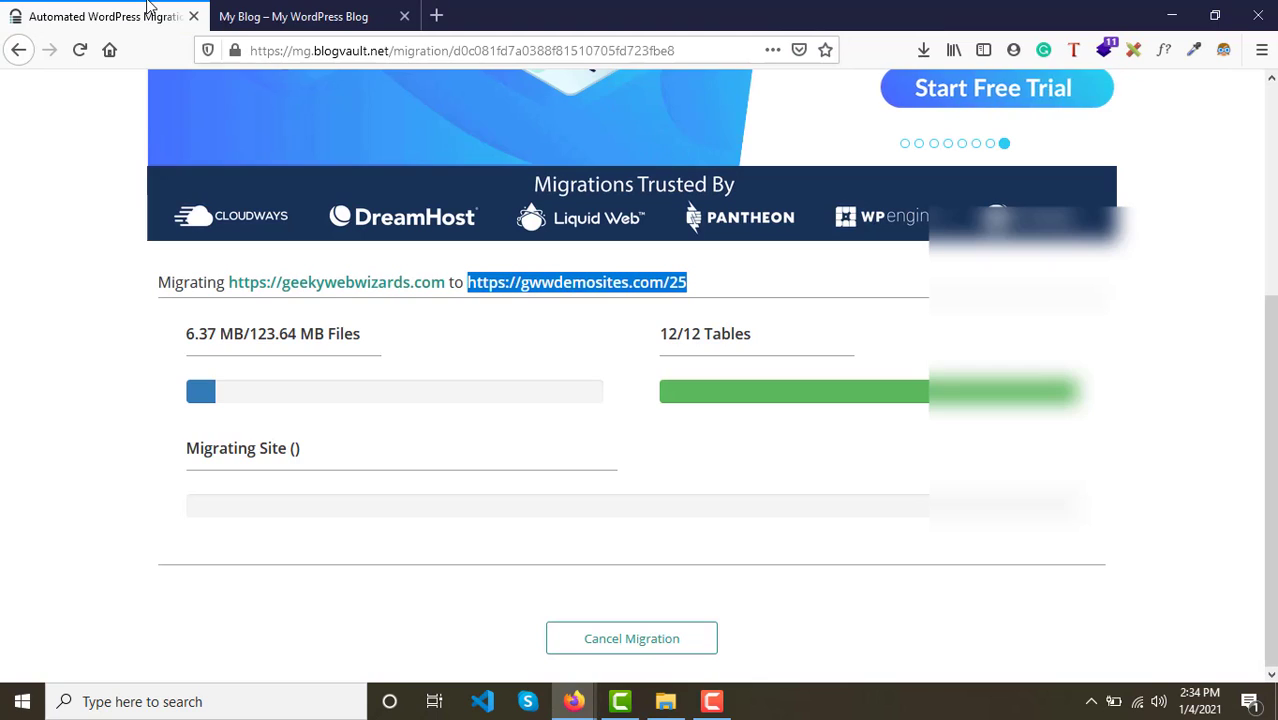
left_click(290, 16)
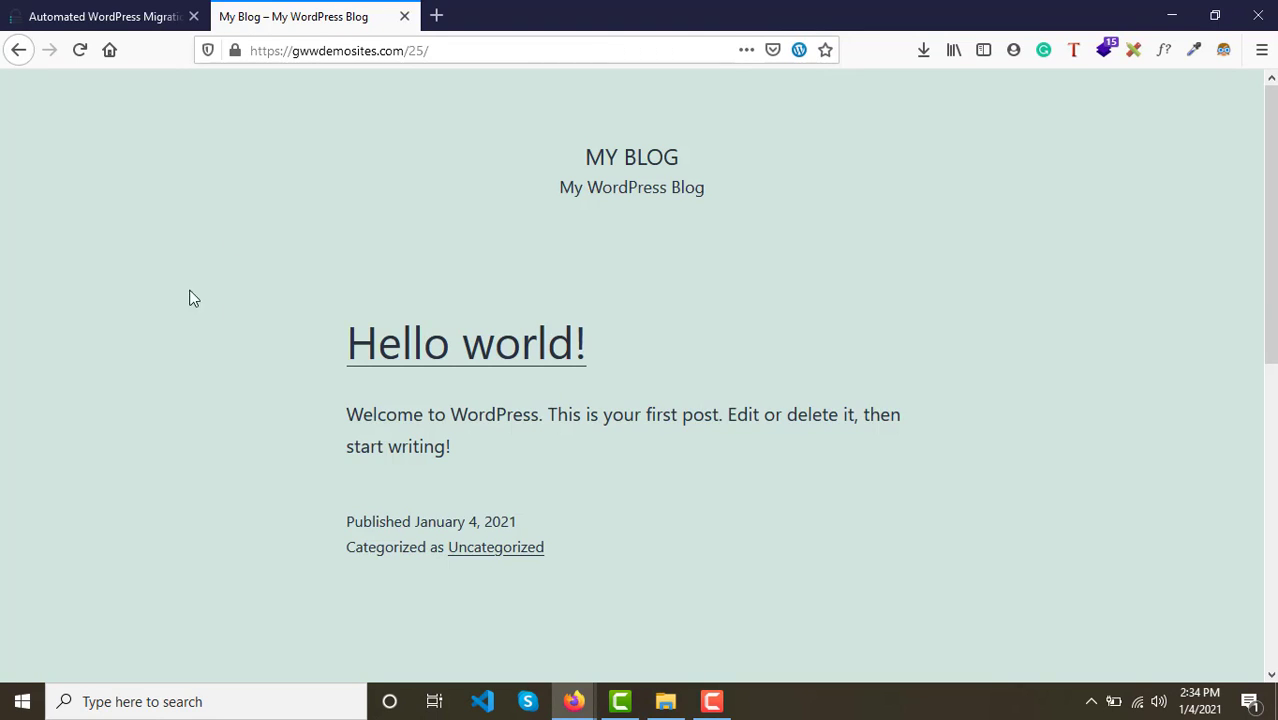
scroll(531, 262, "down", 5)
scroll(531, 262, "up", 5)
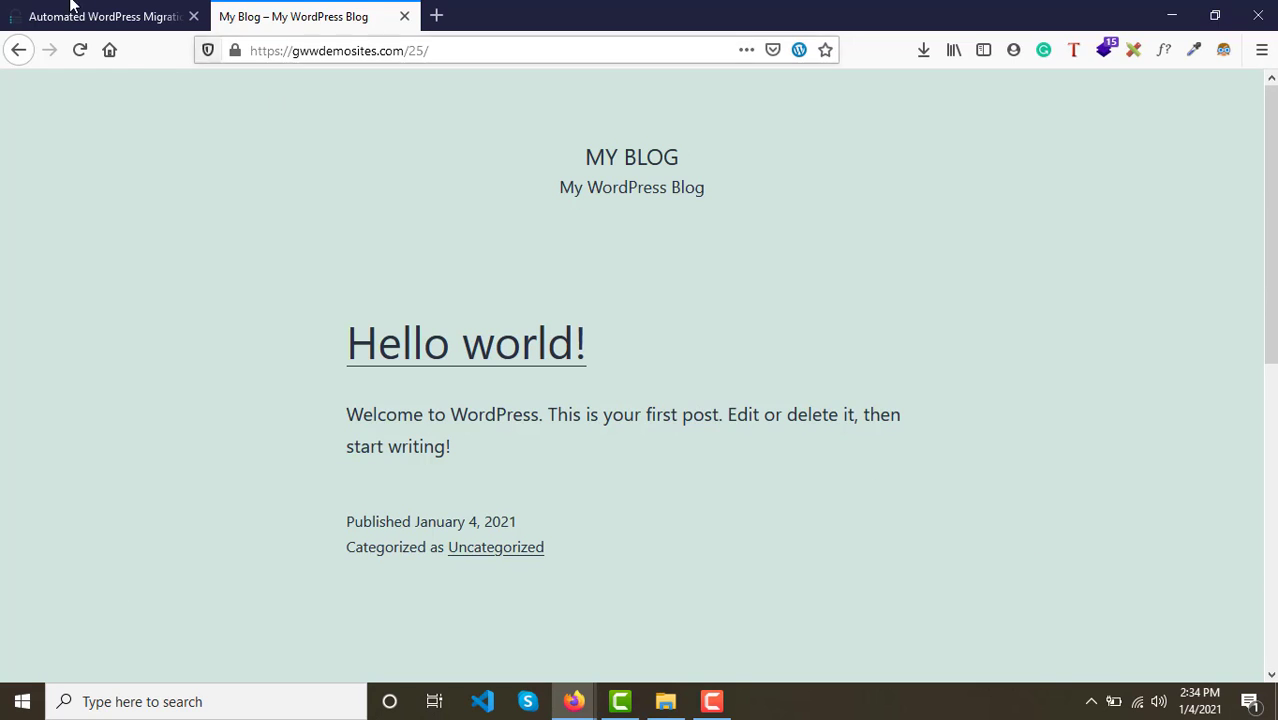
left_click(103, 14)
left_click_drag(258, 334, 379, 337)
left_click(379, 337)
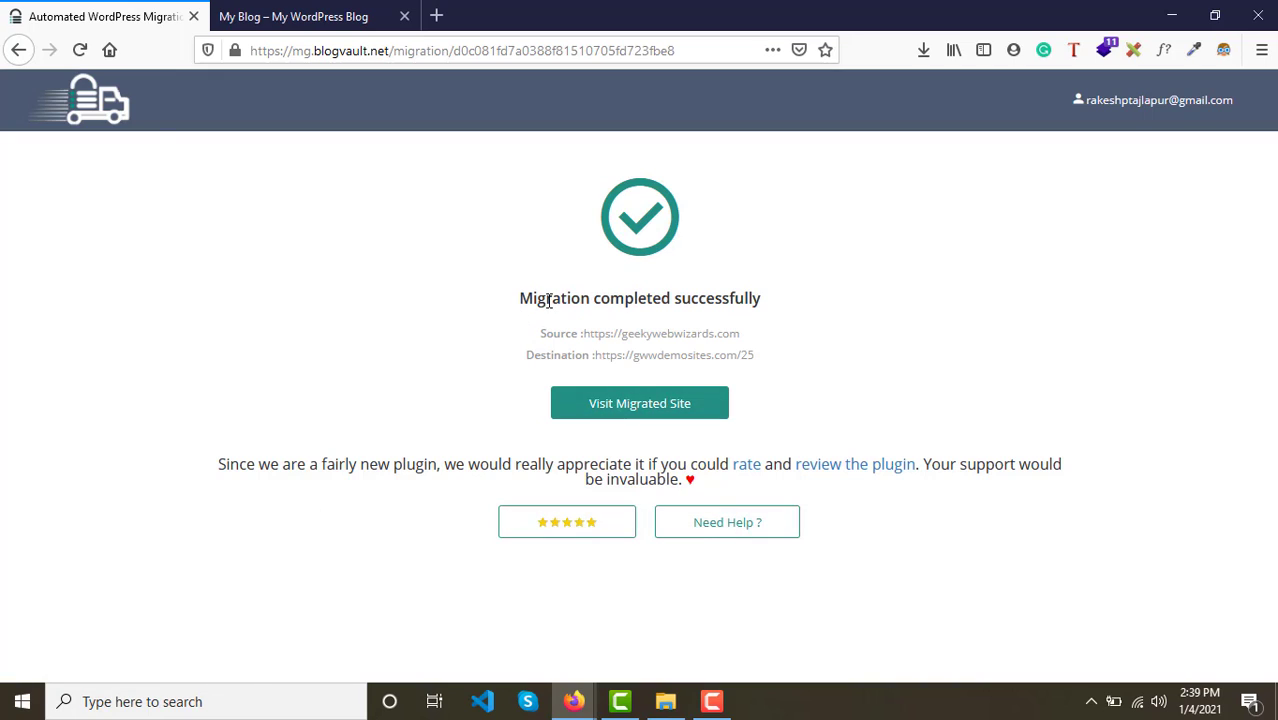
Review the completion heading and the geekywebwizards.com source and gwwdemosites.com/25 destination addresses
left_click_drag(545, 298, 735, 316)
left_click(735, 316)
left_click_drag(571, 340, 755, 346)
left_click(755, 346)
left_click_drag(530, 360, 766, 368)
left_click(765, 368)
Reload gwwdemosites.com/25 to show the migrated Geeky Web Wizards site, then return to the success page
left_click(300, 16)
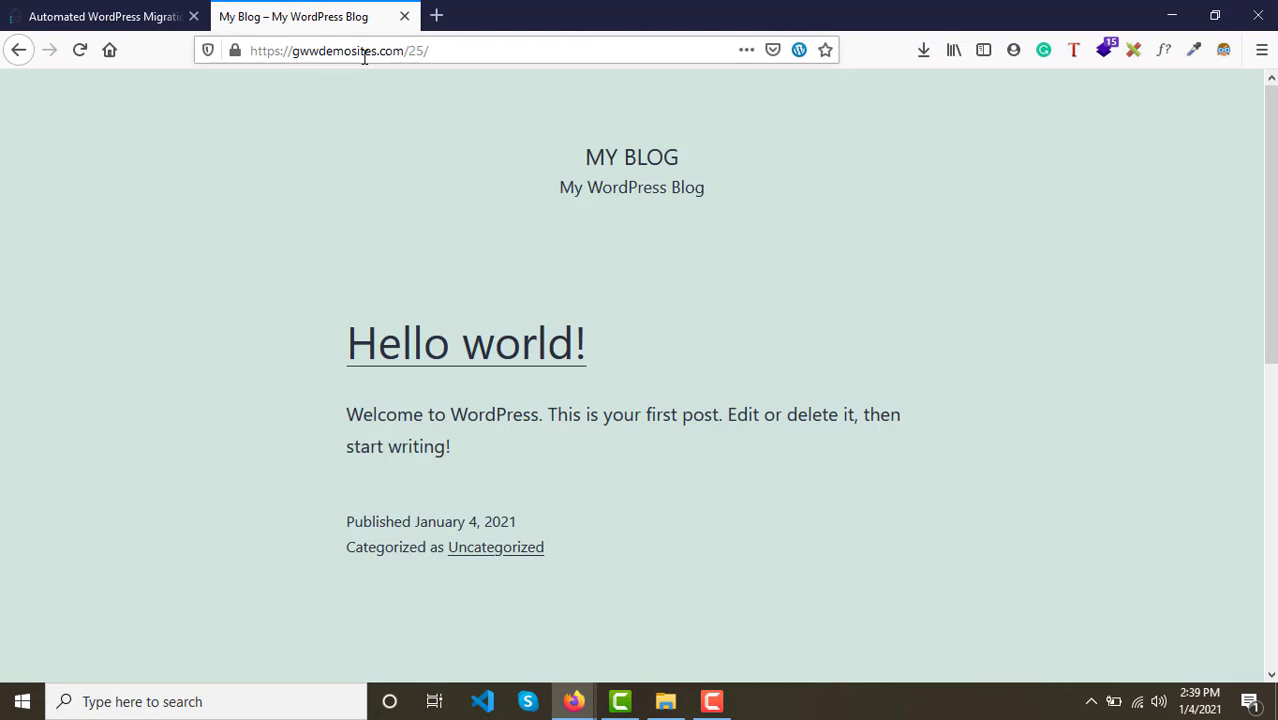
left_click(433, 53)
key("Return")
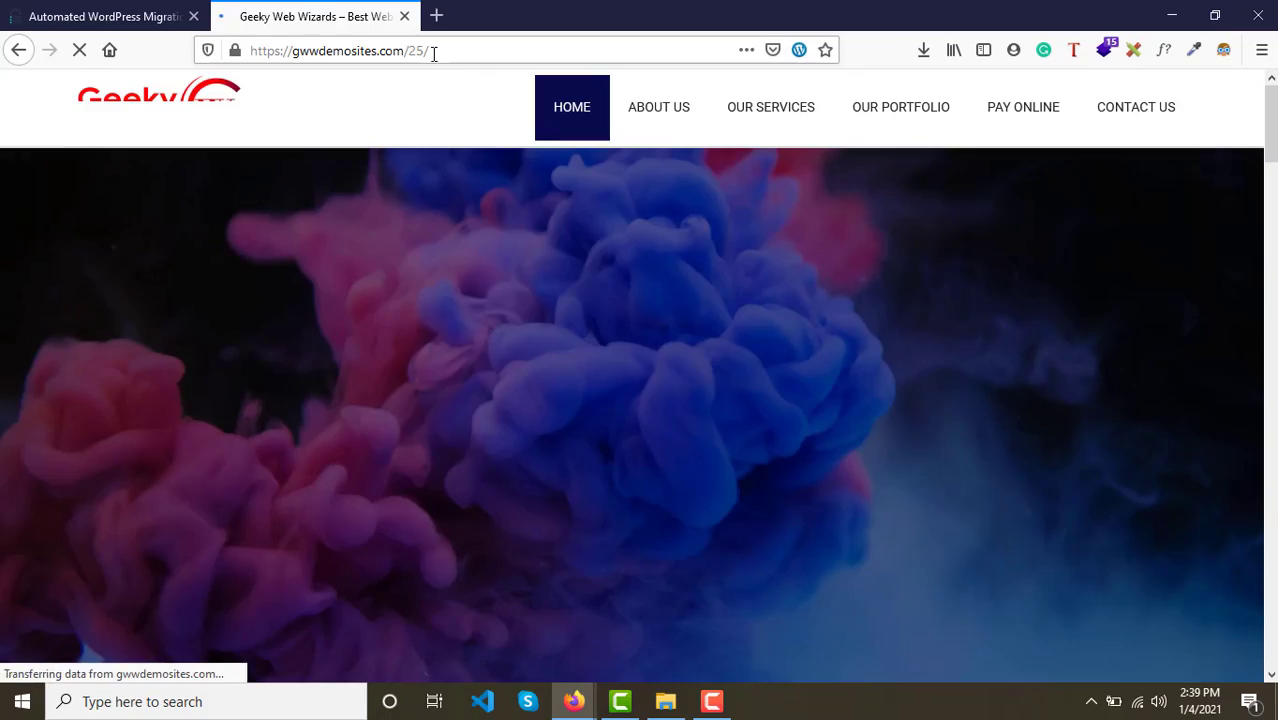
scroll(483, 412, "down", 20)
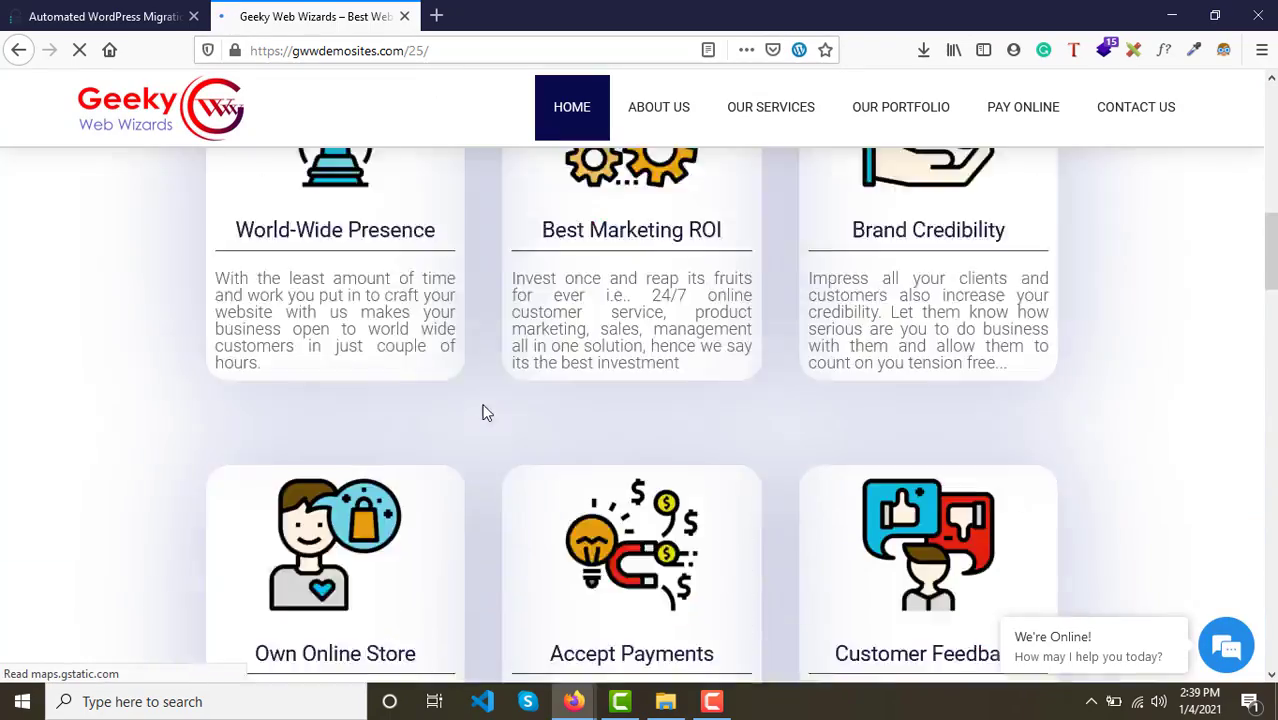
scroll(483, 412, "up", 20)
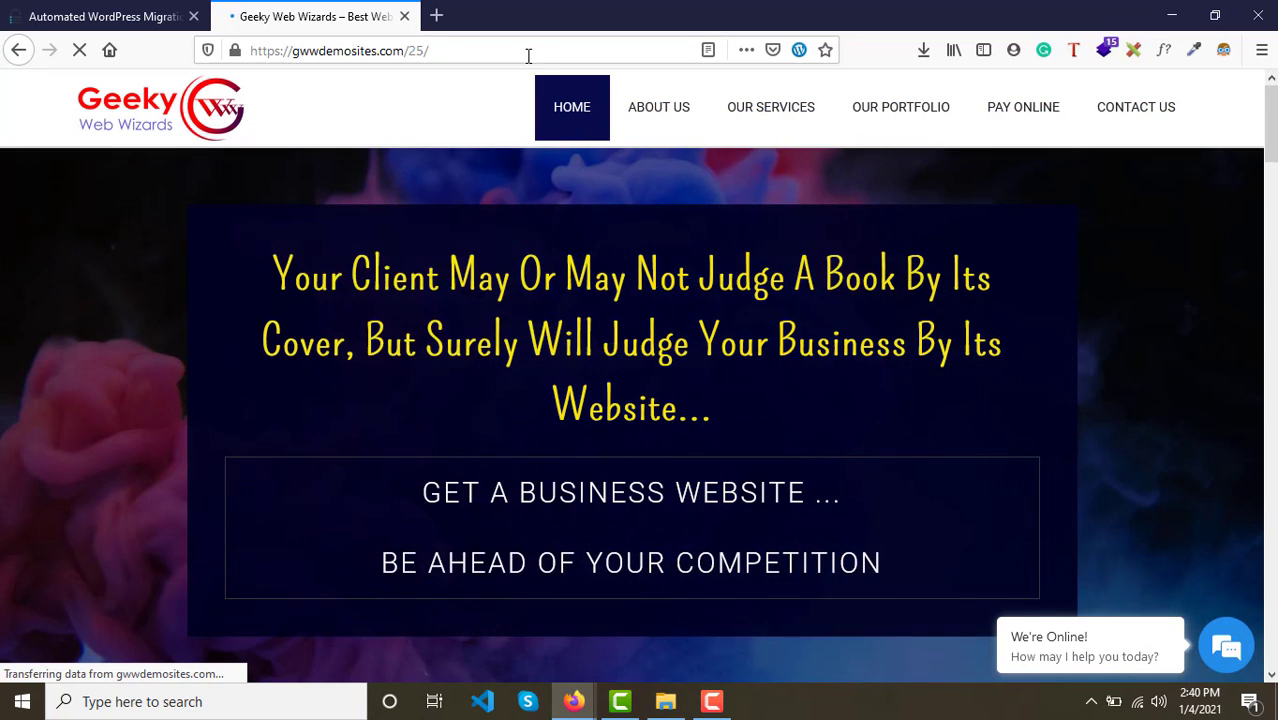
left_click(83, 12)
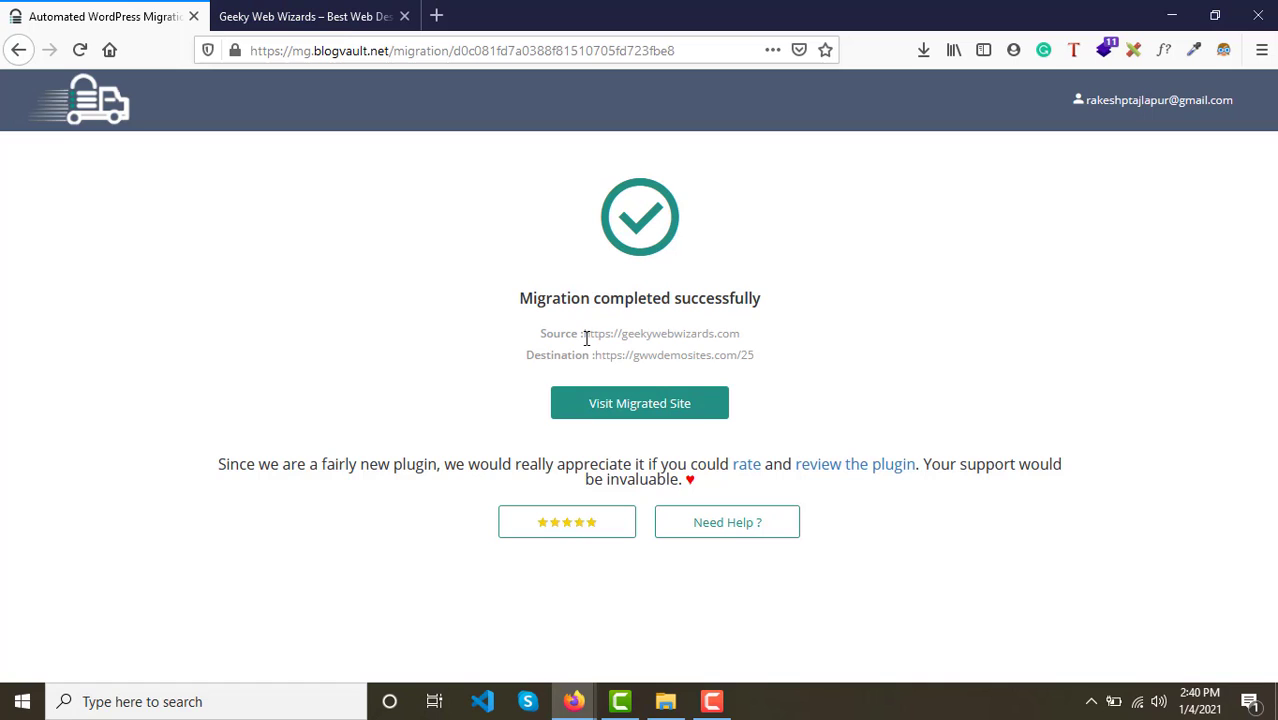
Open the source site geekywebwizards.com in a new tab using the copied source address
left_click_drag(583, 334, 733, 340)
key("ctrl+c")
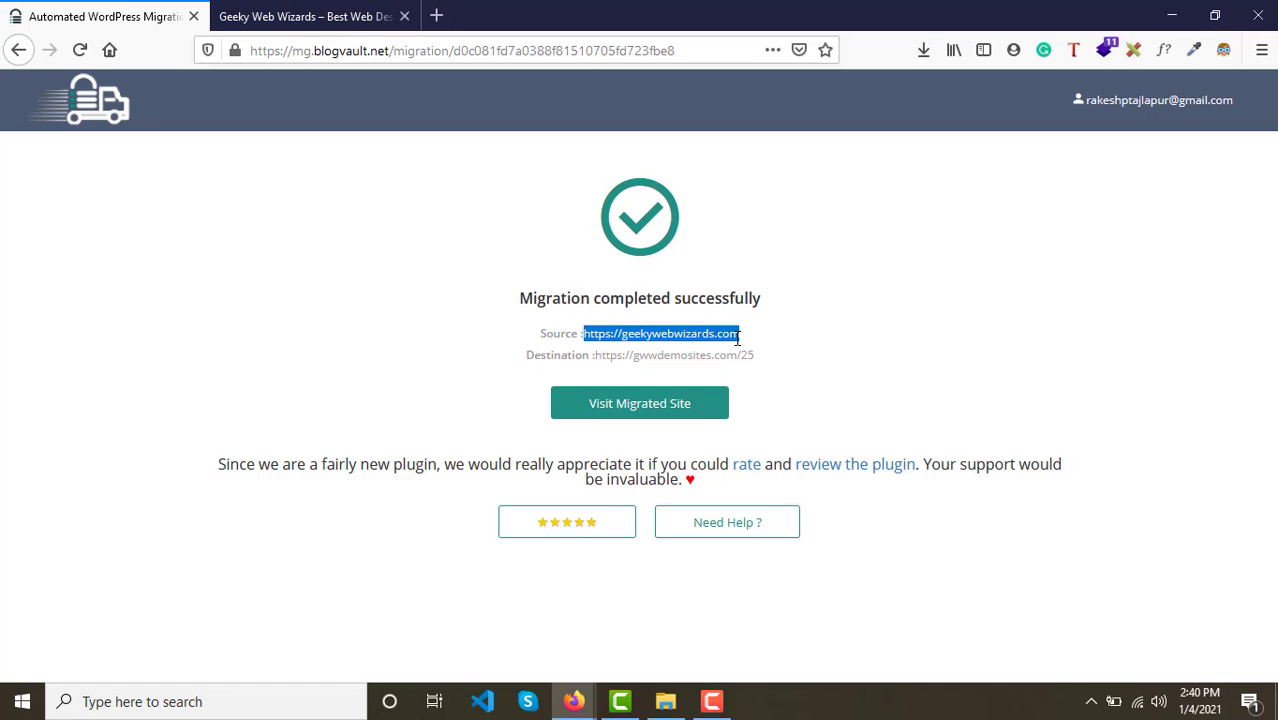
left_click(436, 15)
key("ctrl+v")
key("Return")
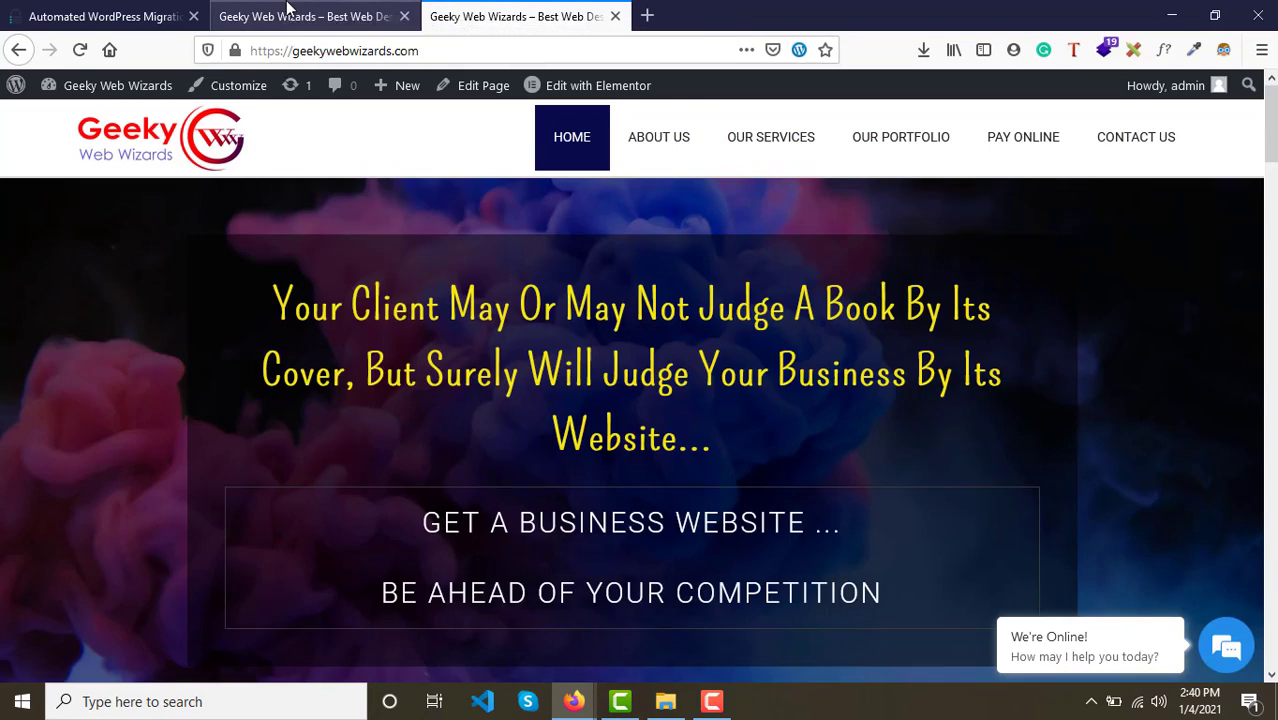
Compare it with the migrated copy at gwwdemosites.com/25, then return to the success page
left_click(287, 12)
scroll(631, 333, "down", 10)
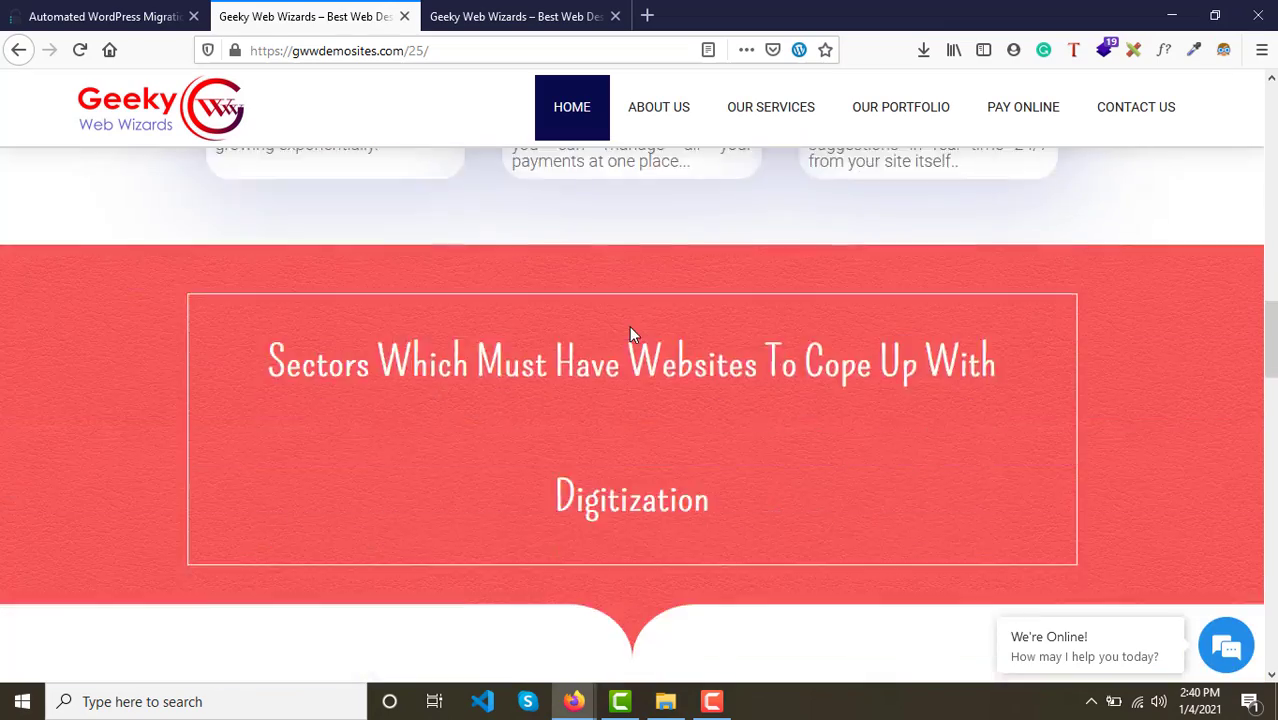
scroll(631, 333, "down", 3)
scroll(600, 310, "up", 15)
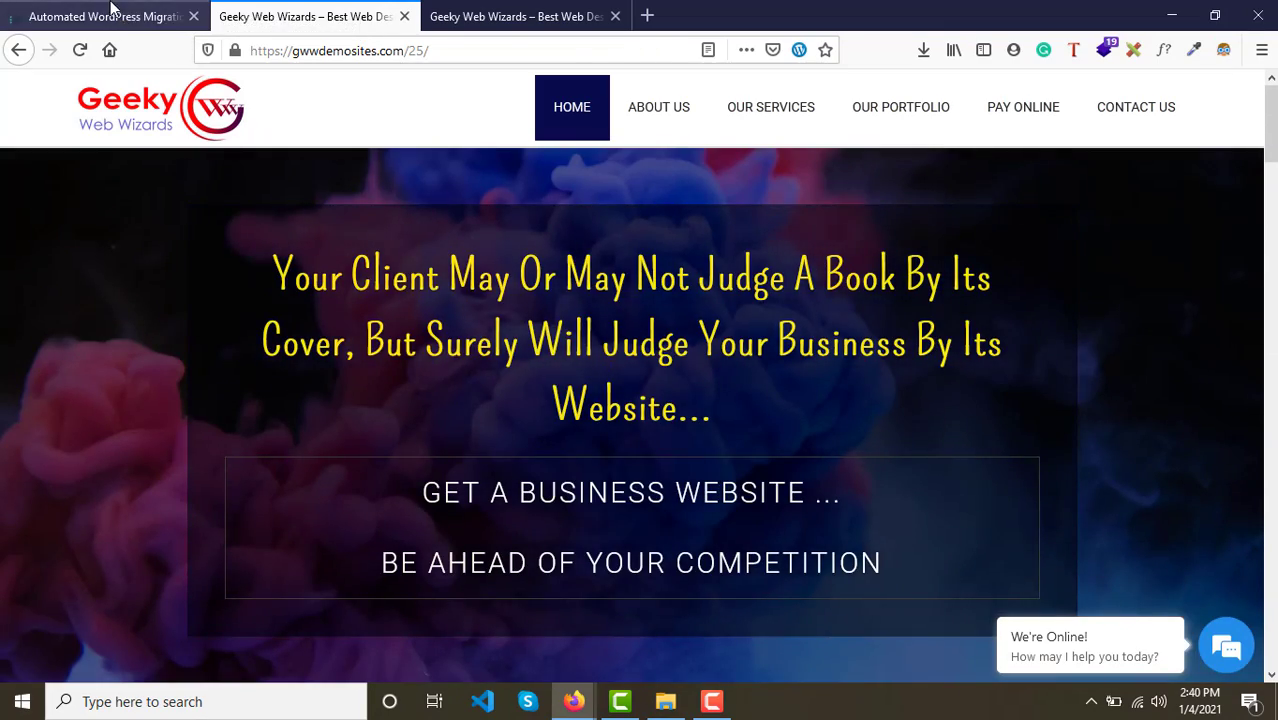
left_click(112, 10)
left_click(399, 410)
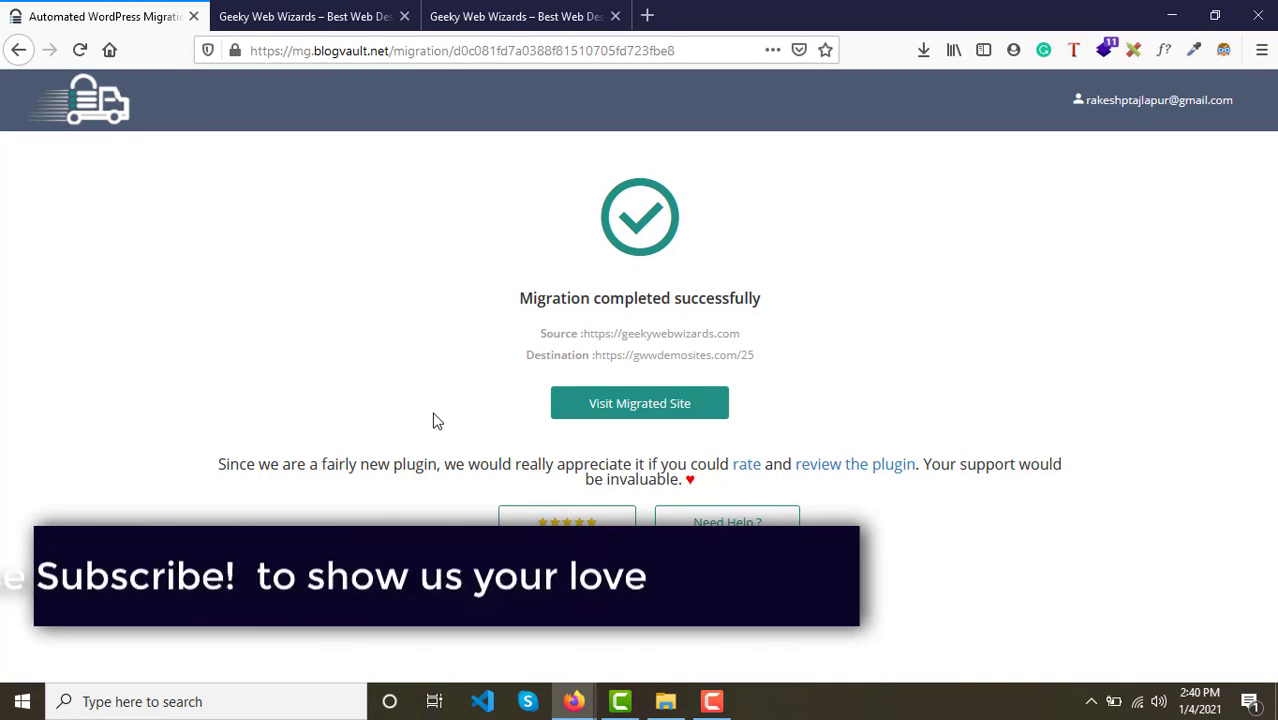
left_click_drag(541, 334, 752, 348)
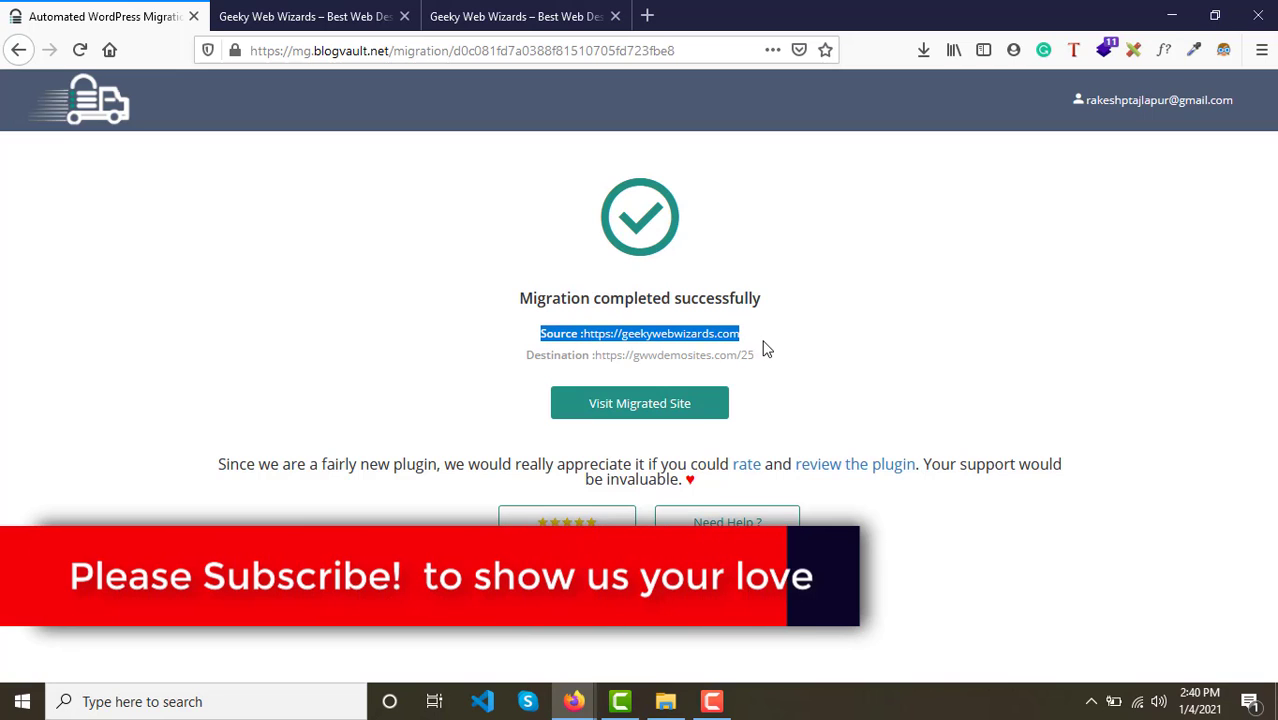
left_click(765, 349)
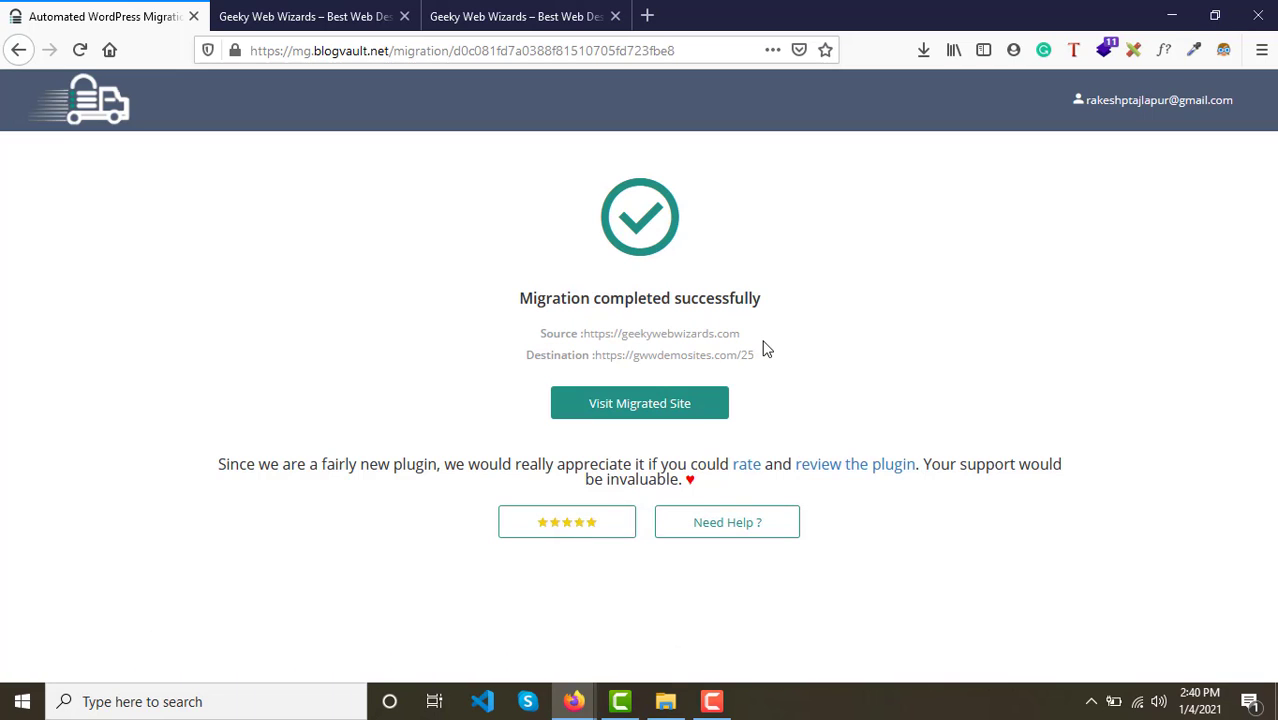